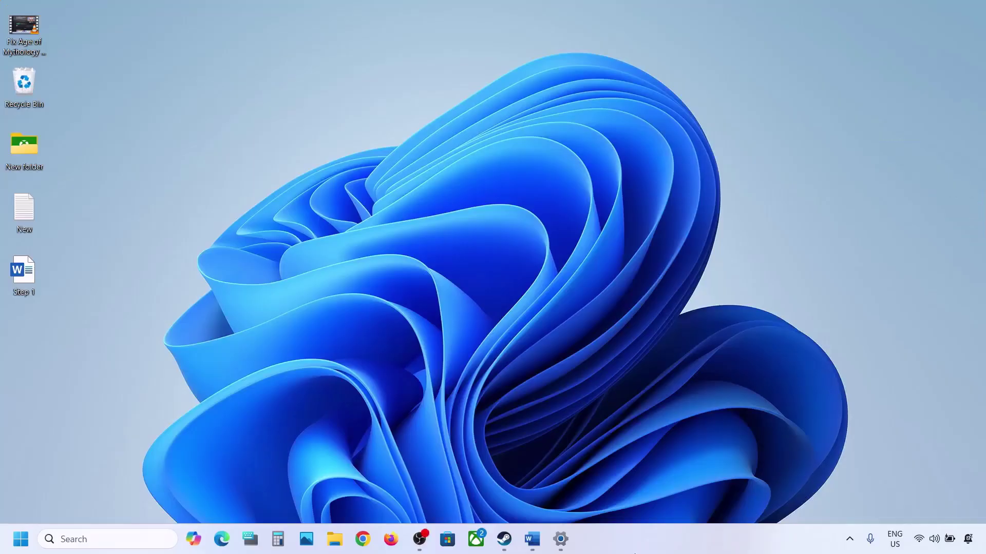
Step: Switch to the Word document, highlight "Start App Readiness Service" in Step 1, and minimize the document
{"action": "left_click", "coordinate": [532, 539]}
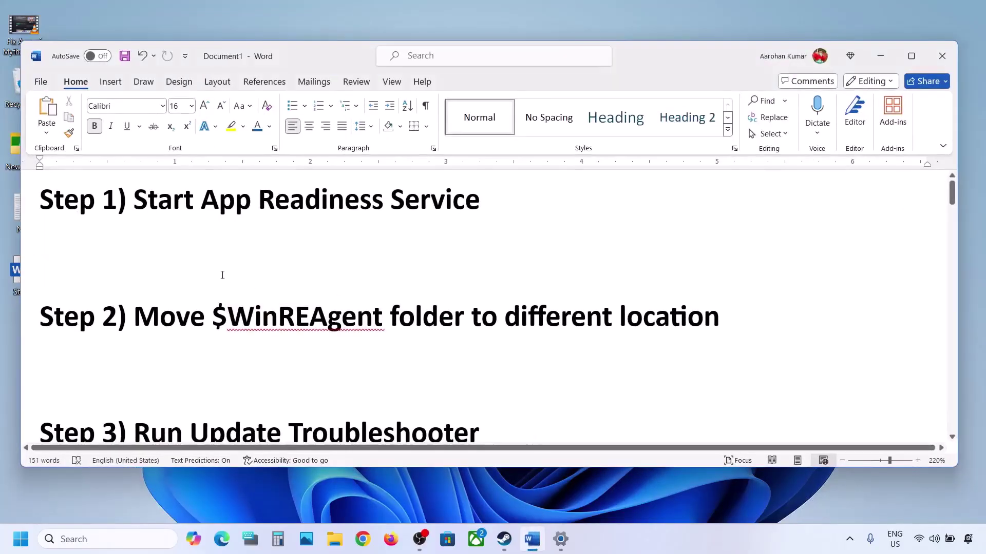
{"action": "left_click_drag", "start_coordinate": [133, 201], "coordinate": [485, 201]}
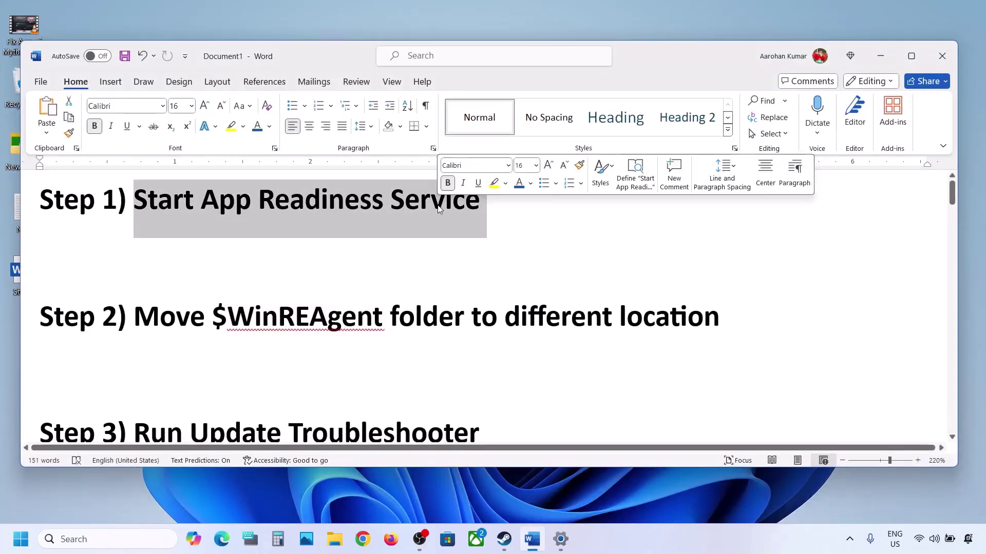
{"action": "left_click", "coordinate": [878, 61]}
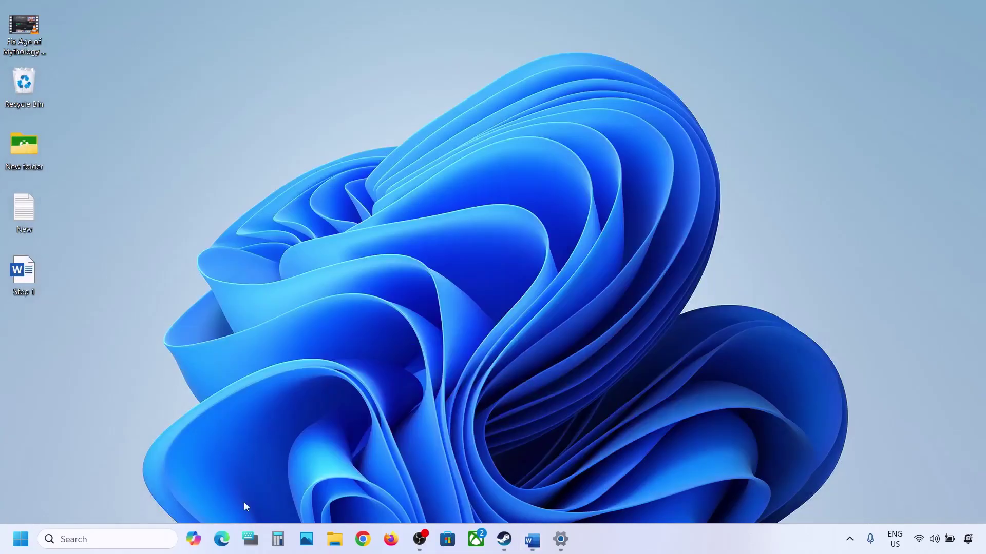
Step: Search Windows for "services", launch the Services console, and show the properties of the App Readiness service
{"action": "left_click", "coordinate": [154, 532]}
{"action": "type", "text": "services"}
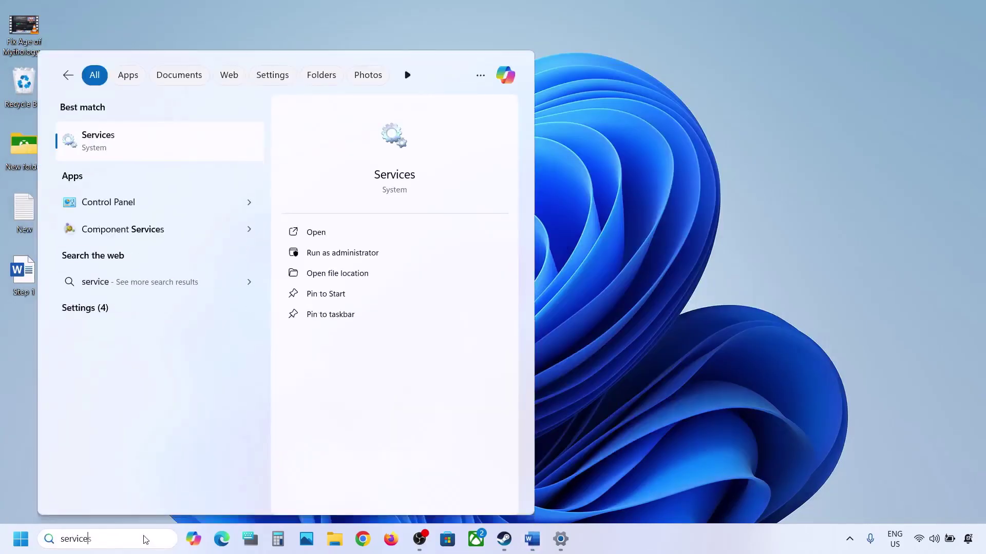
{"action": "left_click", "coordinate": [90, 153]}
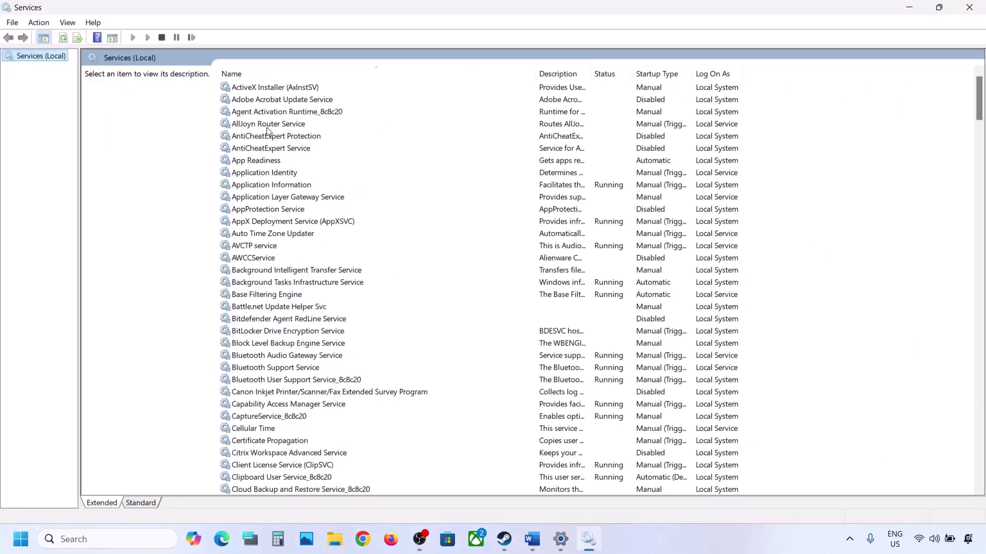
{"action": "left_click", "coordinate": [253, 161]}
{"action": "double_click", "coordinate": [299, 164]}
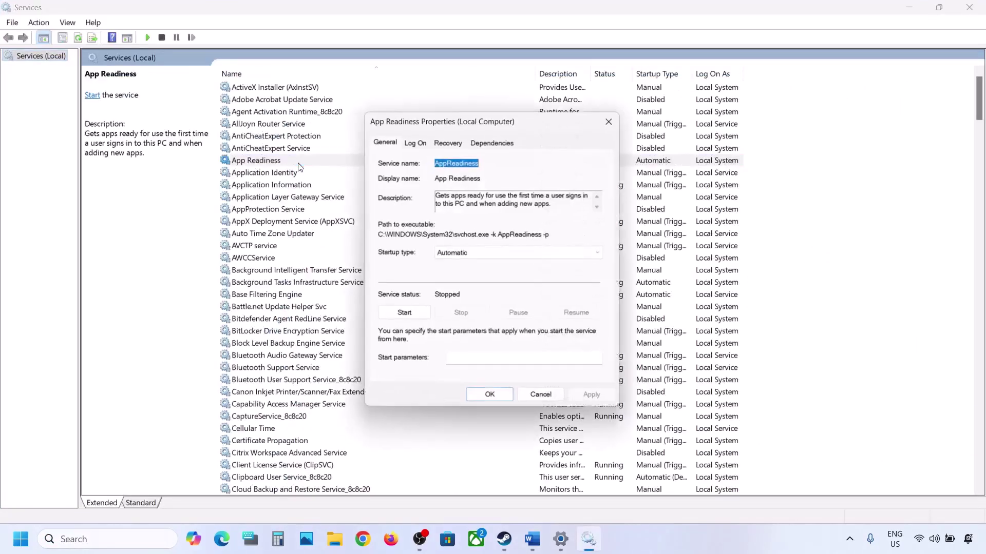
Step: Keep the App Readiness startup type on Automatic, start the service, and close its properties and the Services console
{"action": "left_click", "coordinate": [473, 255]}
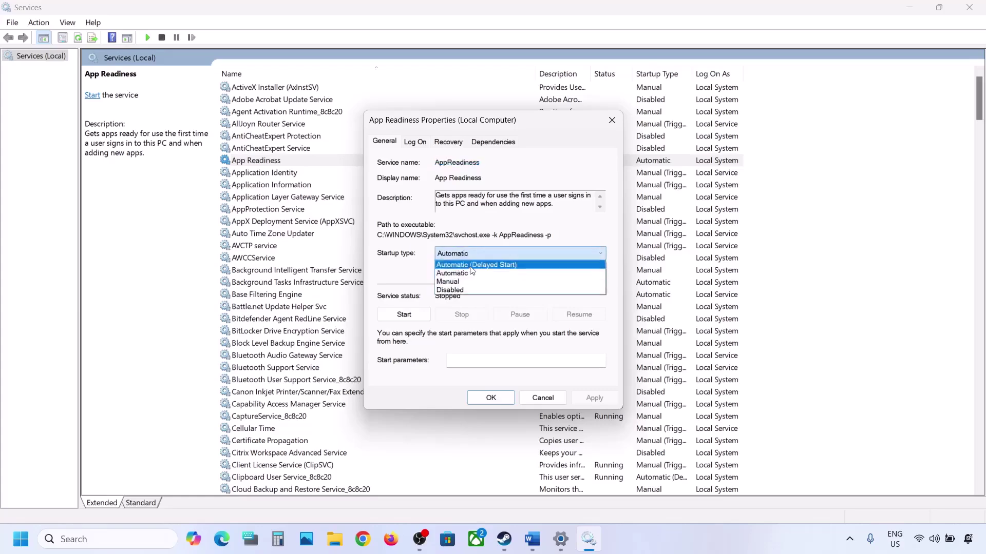
{"action": "left_click", "coordinate": [594, 384]}
{"action": "left_click", "coordinate": [586, 399]}
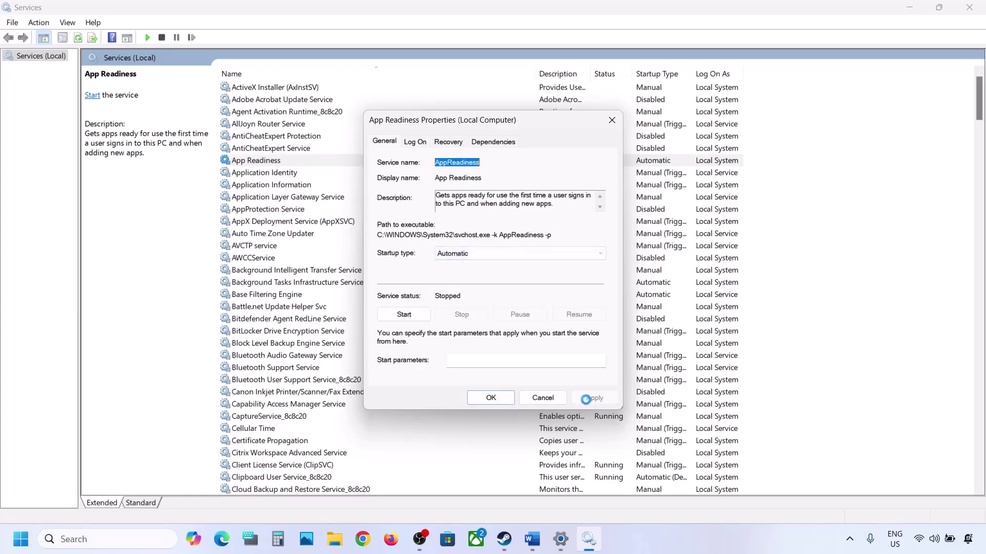
{"action": "left_click", "coordinate": [404, 314]}
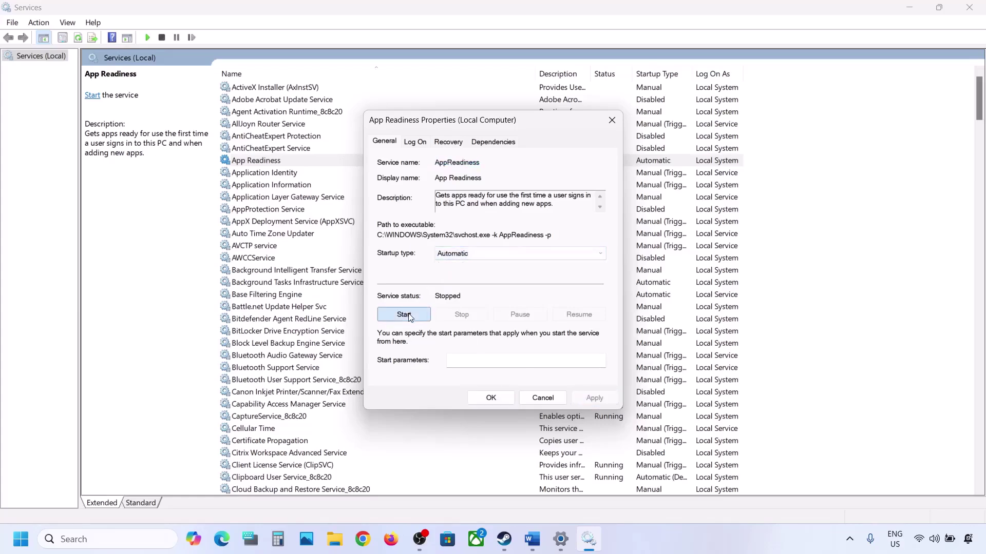
{"action": "left_click", "coordinate": [498, 402]}
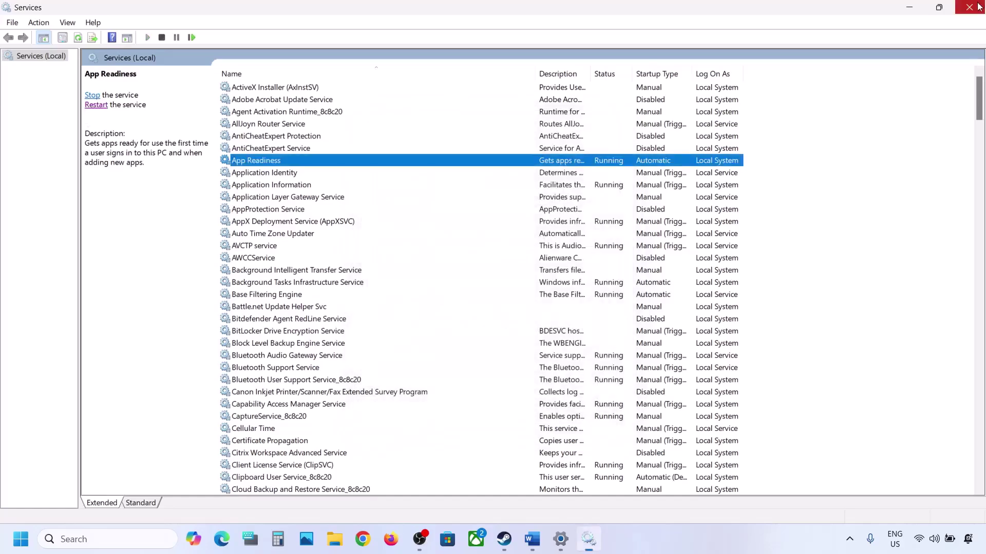
{"action": "left_click", "coordinate": [979, 7]}
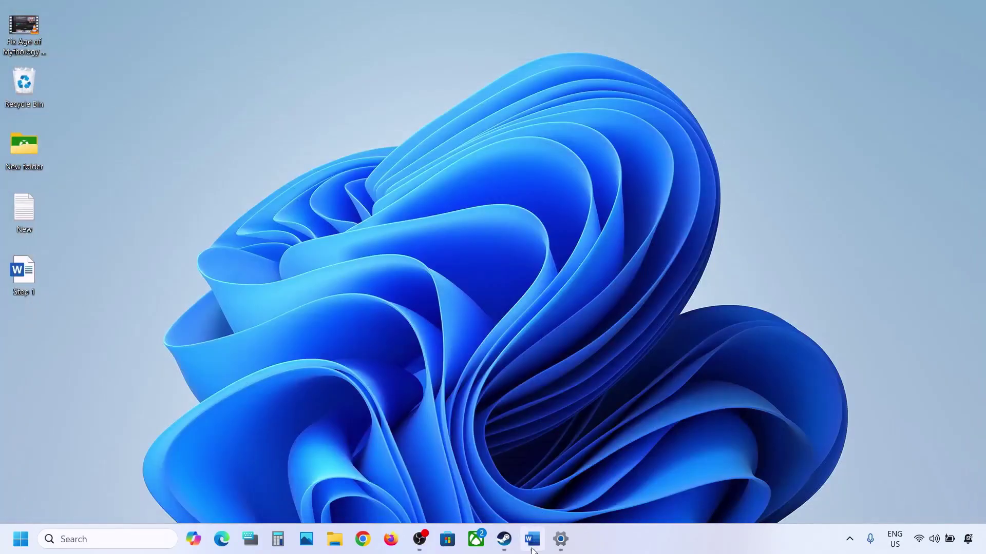
Step: Switch back to the Word document and highlight "$WinREAgent" in Step 2
{"action": "left_click", "coordinate": [532, 548]}
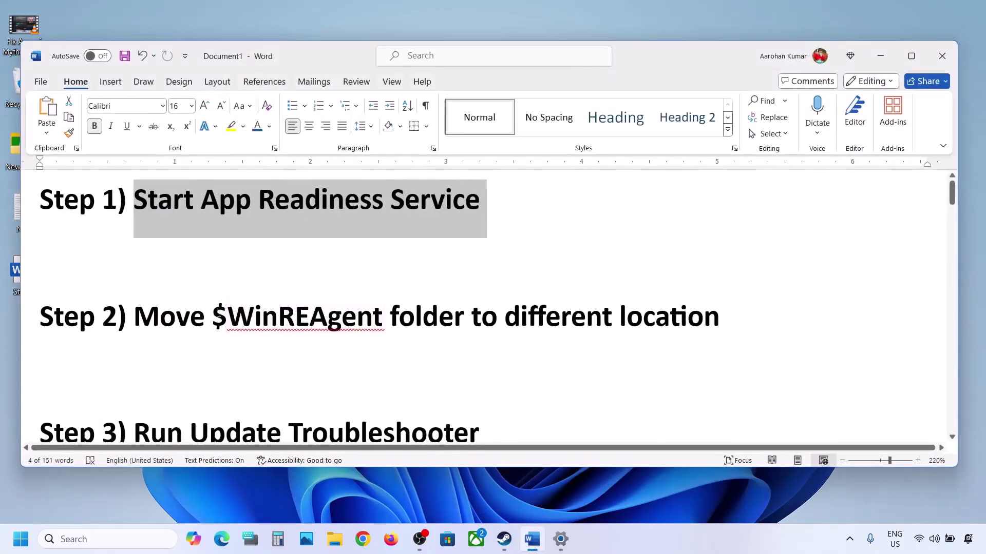
{"action": "double_click", "coordinate": [220, 314]}
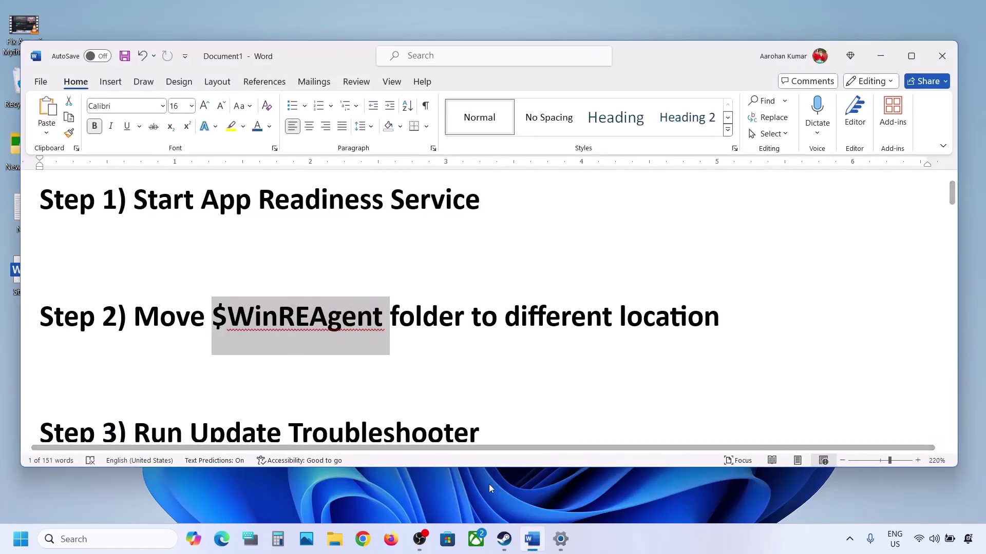
Step: Switch to File Explorer, browse to the OS (C:) drive, and select the $WinREAgent folder
{"action": "left_click", "coordinate": [334, 540]}
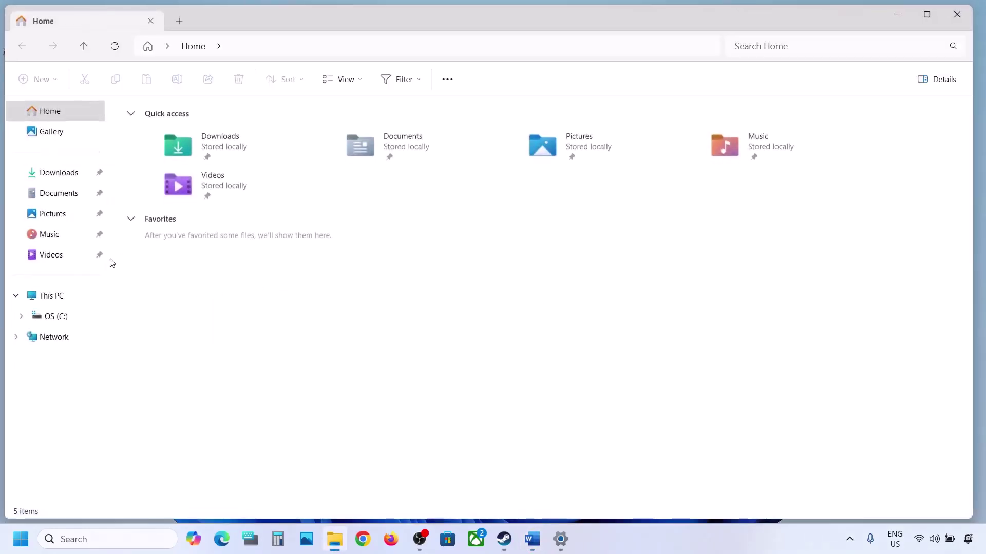
{"action": "left_click", "coordinate": [64, 300]}
{"action": "double_click", "coordinate": [208, 134]}
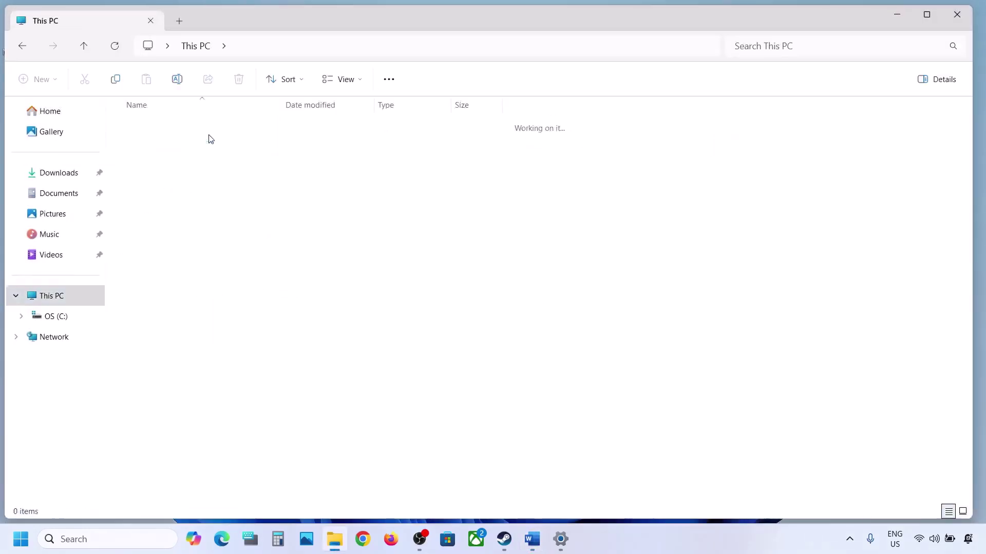
{"action": "left_click", "coordinate": [163, 191]}
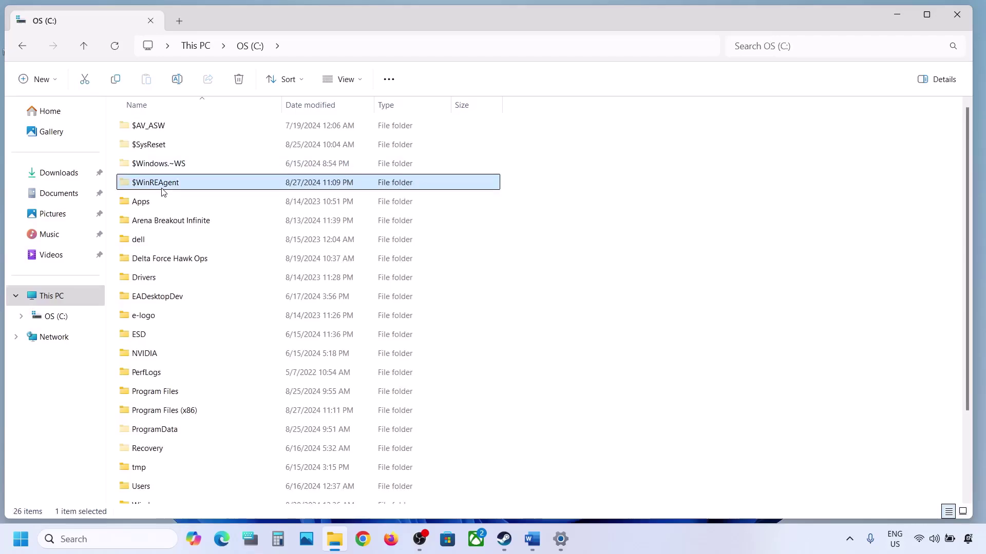
{"action": "mouse_move", "coordinate": [196, 185]}
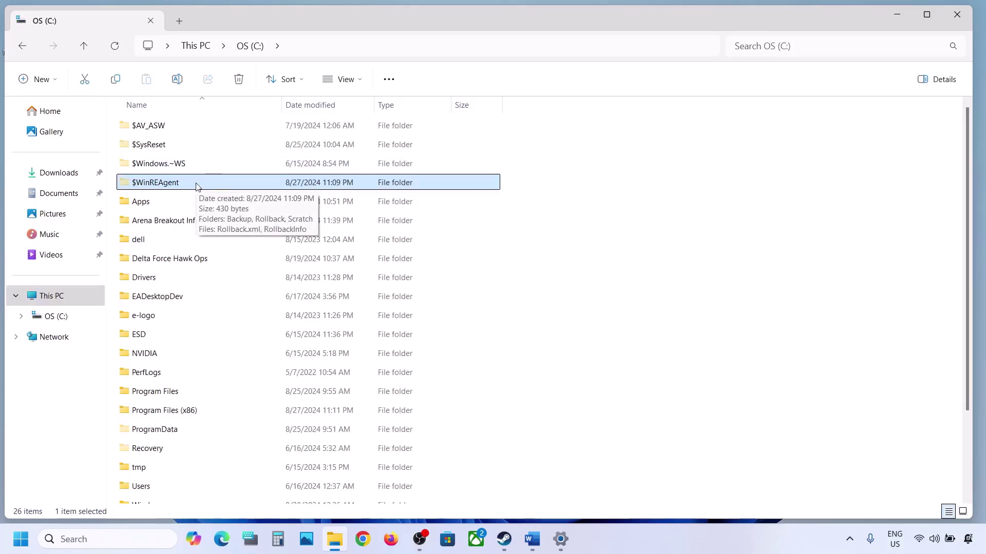
Step: Check the Hidden items setting in File Explorer's view options, leaving it as it is, and reselect the $WinREAgent folder
{"action": "left_click", "coordinate": [360, 81]}
{"action": "mouse_move", "coordinate": [337, 322]}
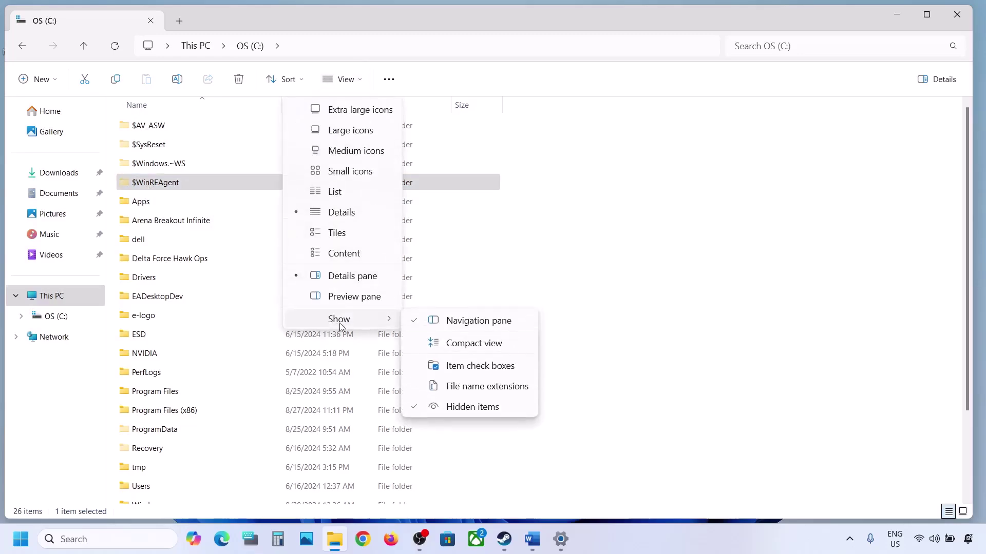
{"action": "left_click", "coordinate": [138, 183]}
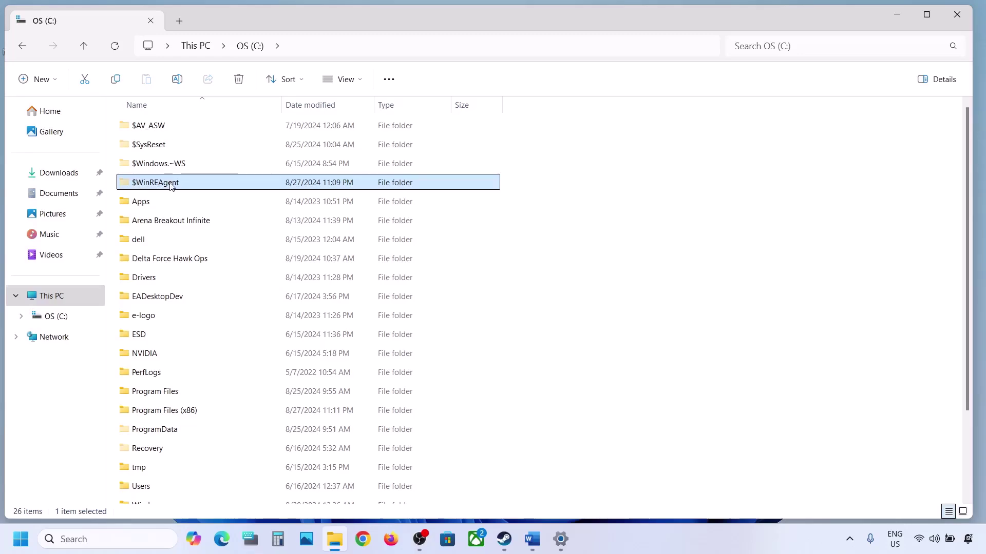
Step: Copy the $WinREAgent folder from the C: drive and paste it onto the desktop
{"action": "mouse_move", "coordinate": [171, 186]}
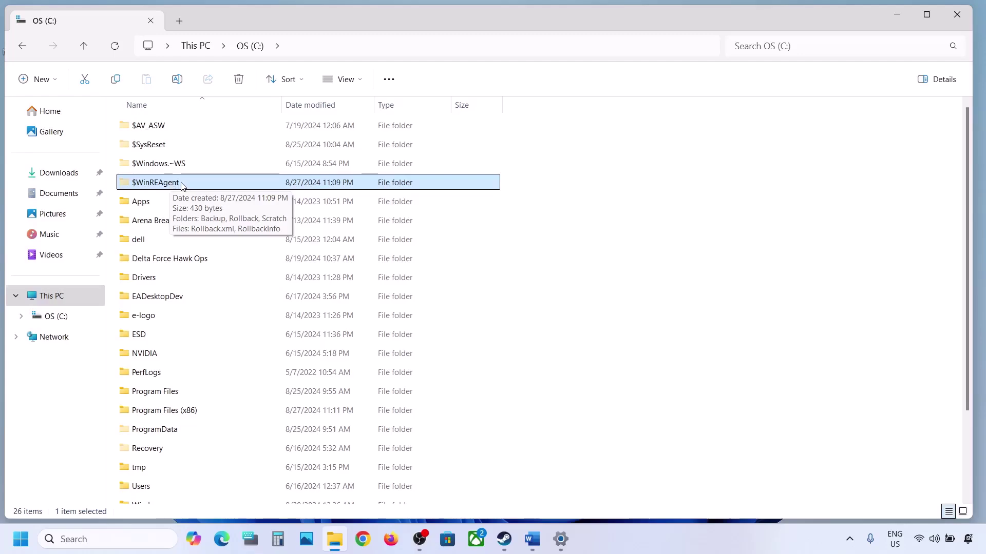
{"action": "right_click", "coordinate": [184, 188]}
{"action": "left_click", "coordinate": [222, 164]}
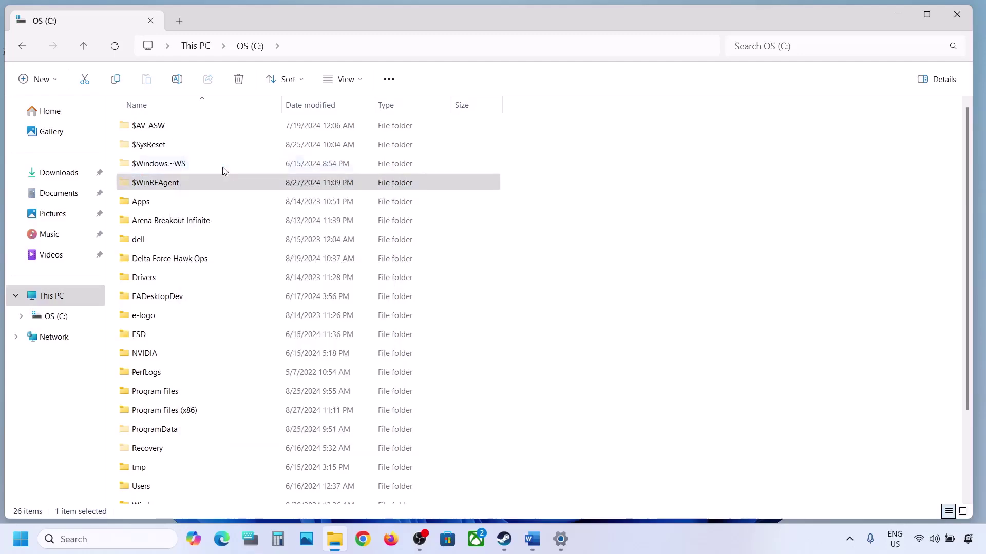
{"action": "key", "text": "super+d"}
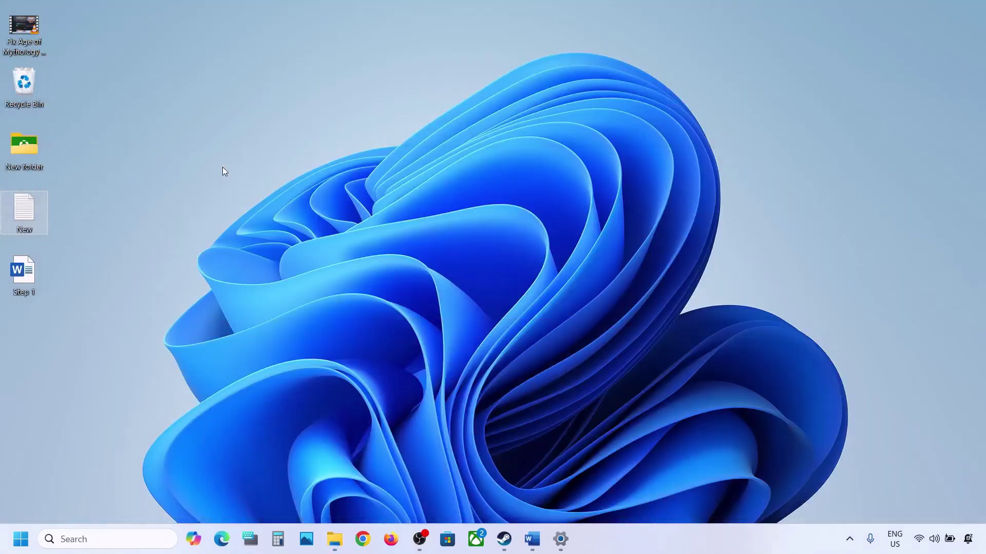
{"action": "key", "text": "ctrl+v"}
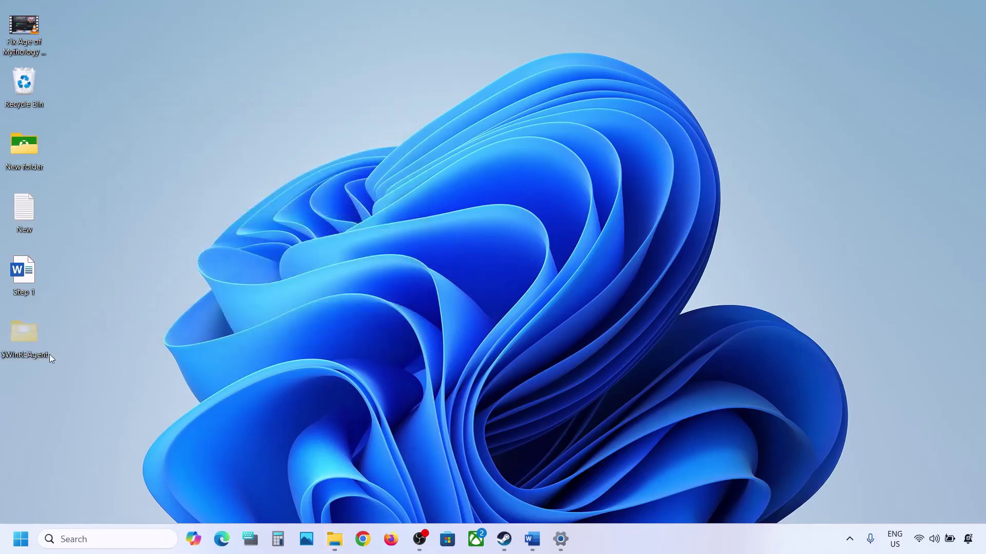
Step: Return to File Explorer and delete the original $WinREAgent folder from the C: drive
{"action": "left_click", "coordinate": [334, 539]}
{"action": "right_click", "coordinate": [168, 185]}
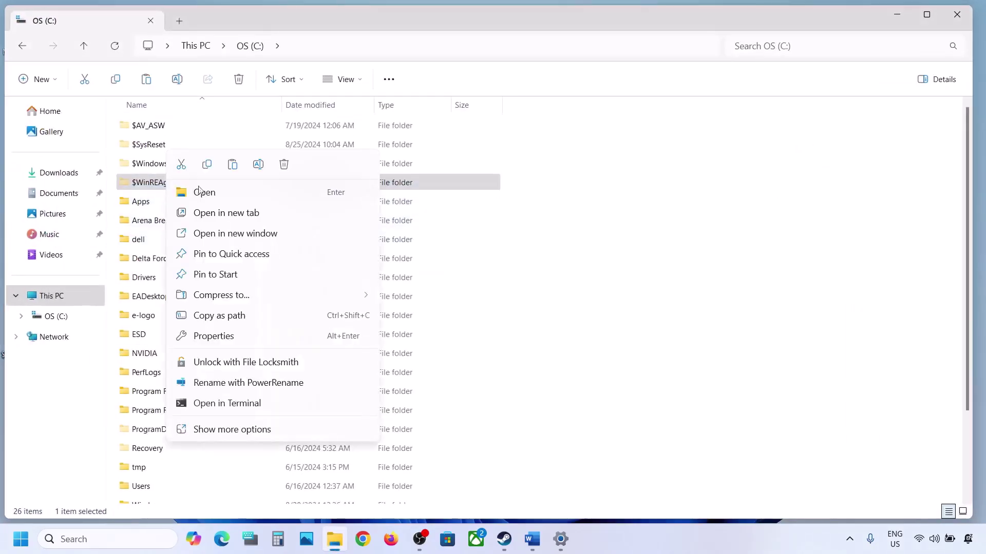
{"action": "left_click", "coordinate": [283, 165]}
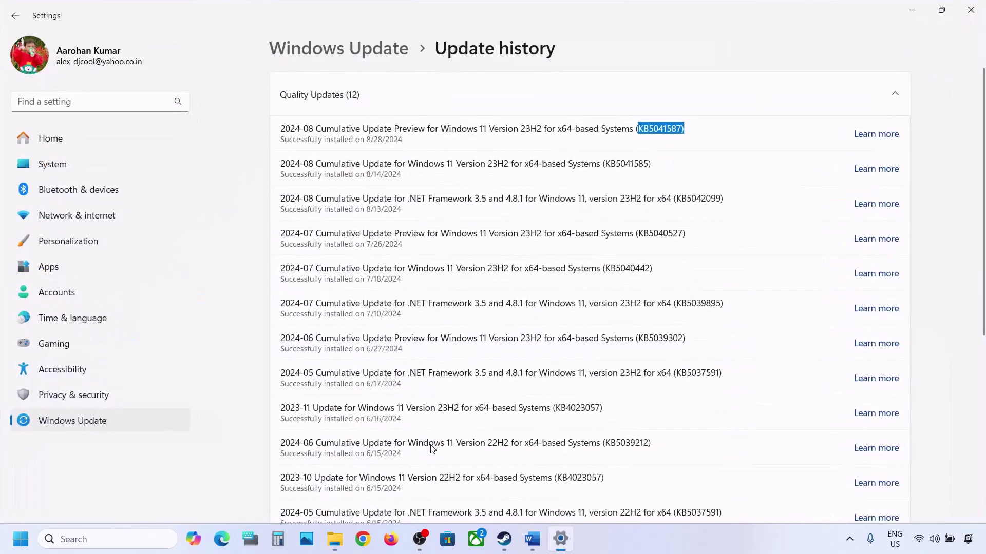
Step: Go to the Windows Update page in Settings and check for updates
{"action": "left_click", "coordinate": [78, 423]}
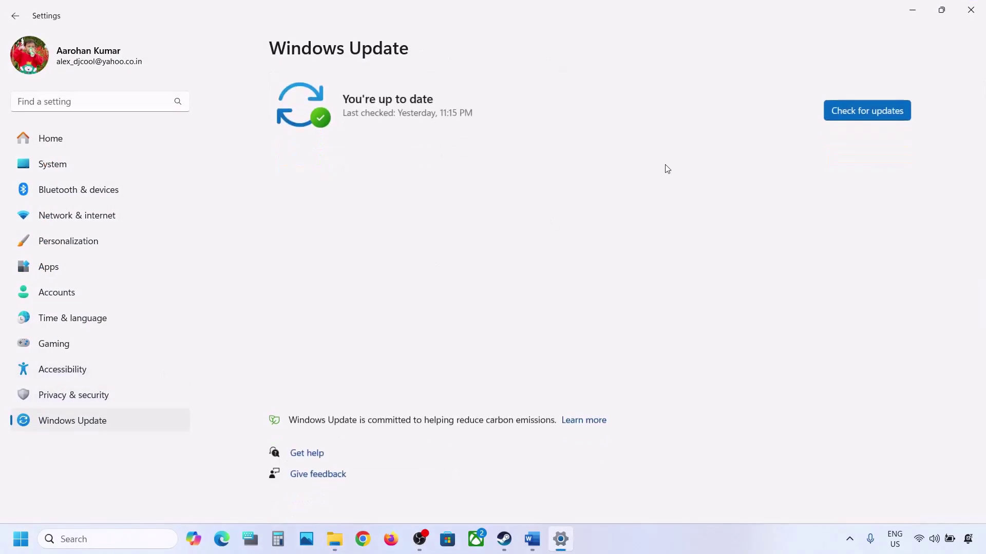
{"action": "left_click", "coordinate": [858, 107]}
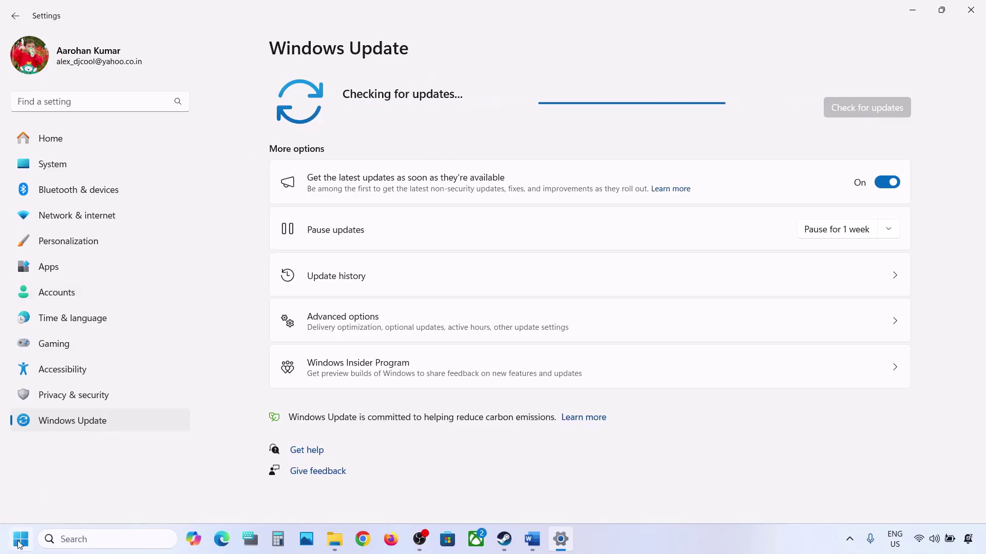
{"action": "key", "text": "super"}
{"action": "left_click", "coordinate": [373, 495]}
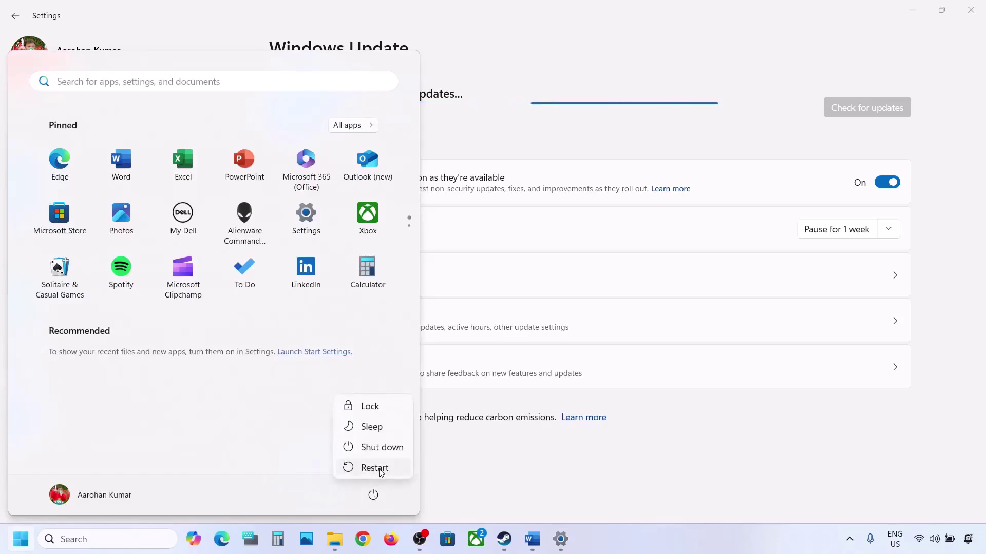
{"action": "left_click", "coordinate": [720, 126]}
Step: Minimize Settings and move the $WinREAgent folder from the desktop back to the C: drive
{"action": "left_click", "coordinate": [918, 8]}
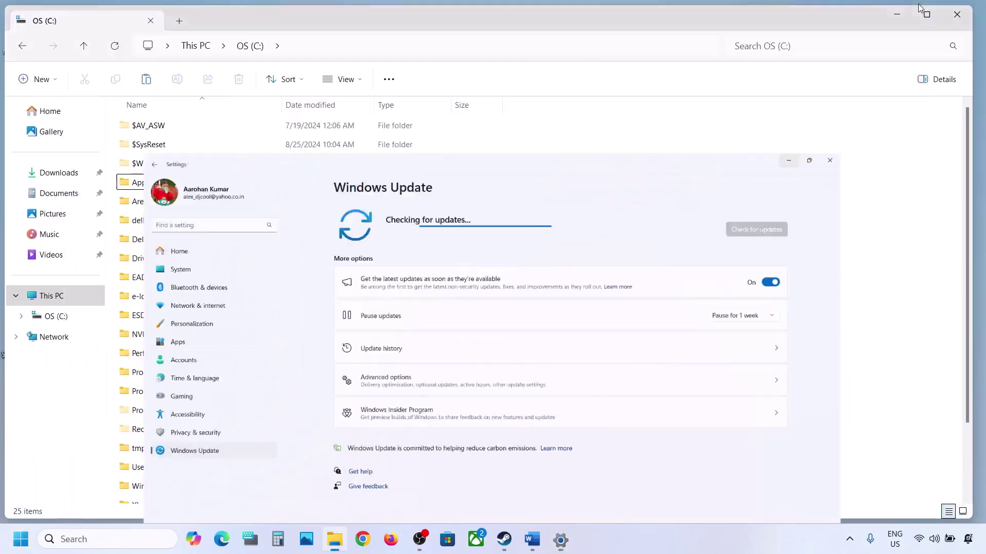
{"action": "key", "text": "super+d"}
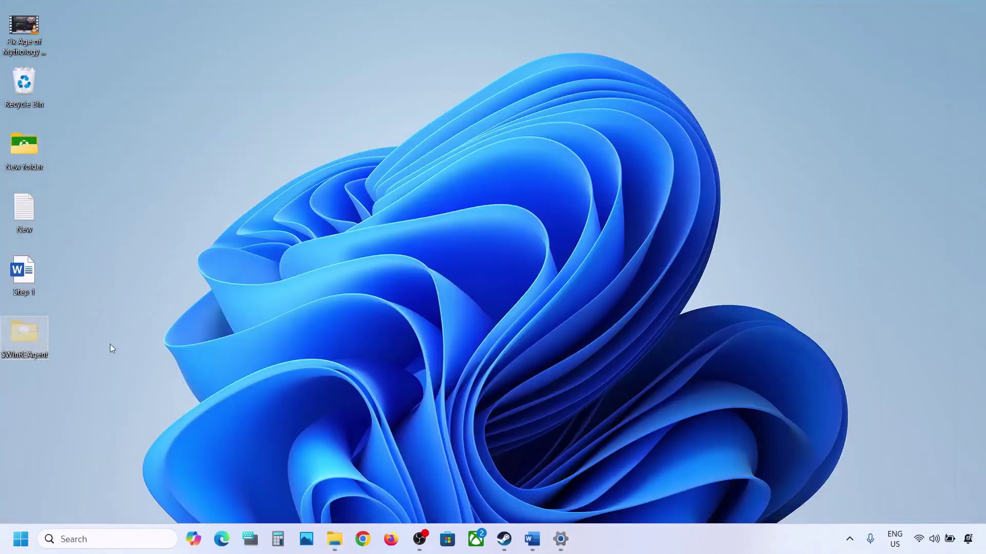
{"action": "right_click", "coordinate": [33, 337]}
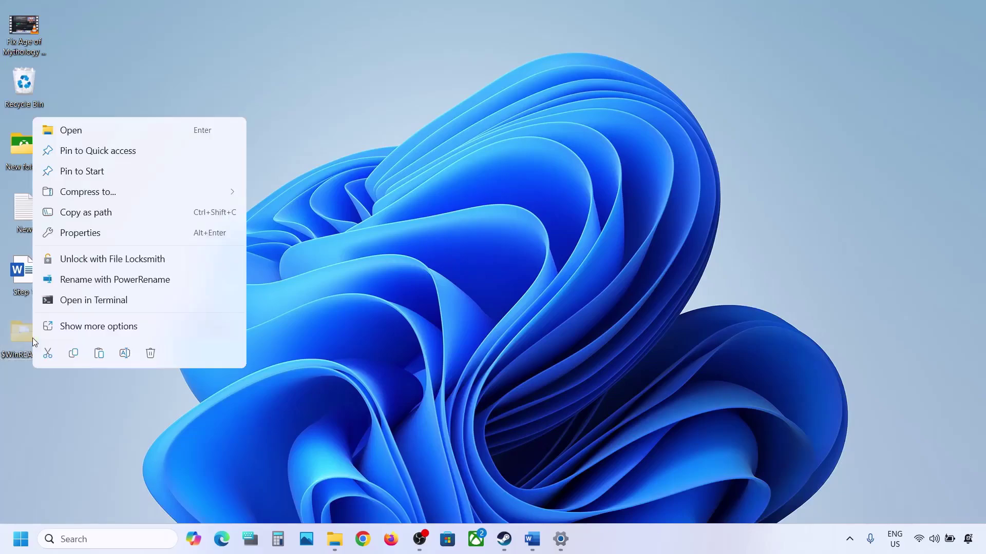
{"action": "left_click", "coordinate": [56, 357]}
{"action": "left_click", "coordinate": [334, 539]}
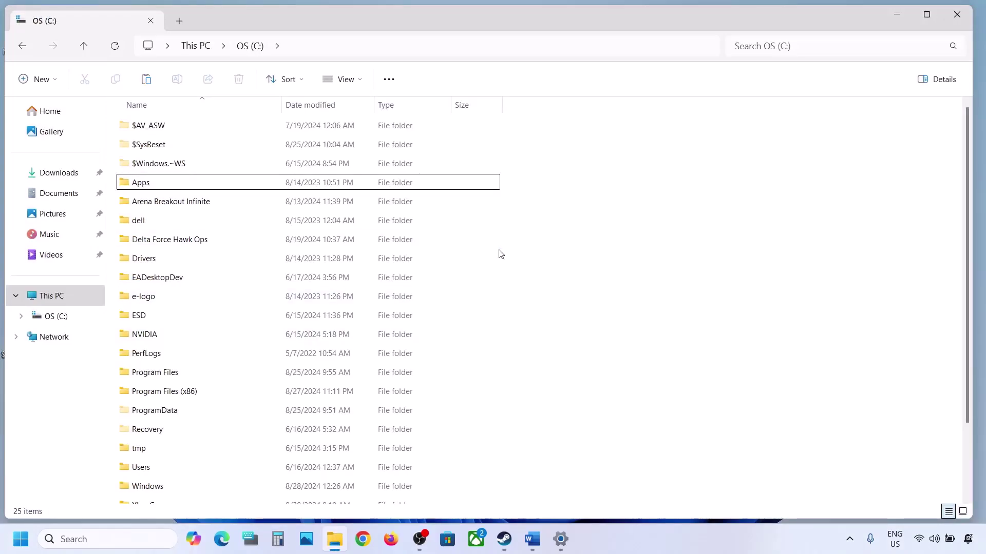
{"action": "key", "text": "ctrl+v"}
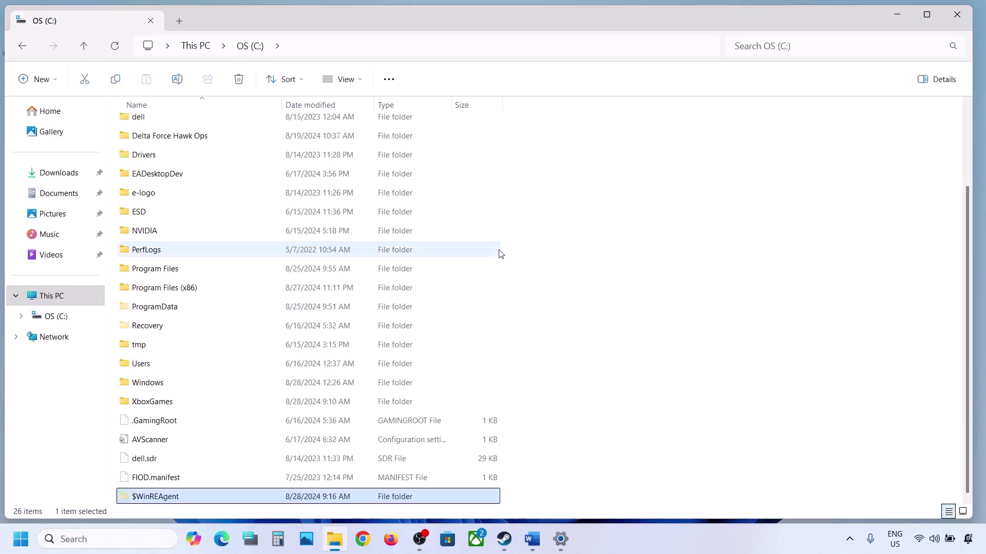
Step: Close File Explorer, switch to the Word document, and highlight "Run Update Troubleshooter" in Step 3
{"action": "left_click", "coordinate": [957, 14]}
{"action": "left_click", "coordinate": [543, 538]}
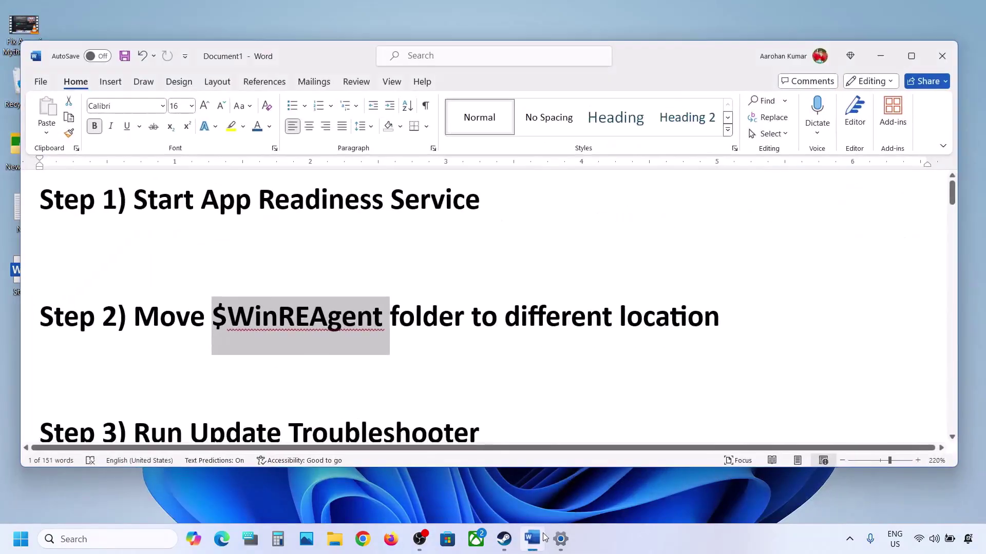
{"action": "scroll", "coordinate": [278, 360], "scroll_direction": "down", "scroll_amount": 3}
{"action": "left_click_drag", "start_coordinate": [135, 308], "coordinate": [516, 286]}
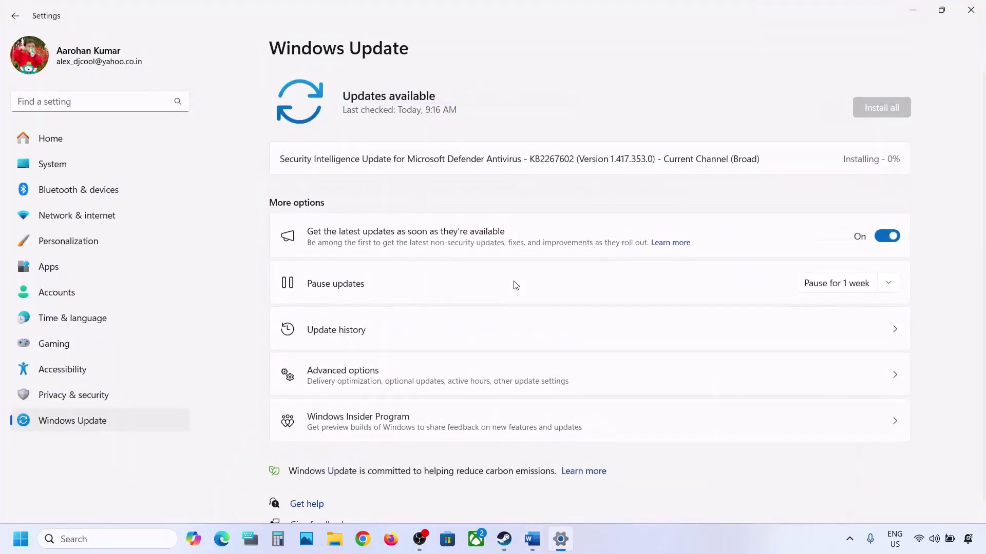
Step: Open the Other troubleshooters list in the System troubleshooting settings and run the Windows Update troubleshooter
{"action": "left_click", "coordinate": [73, 174]}
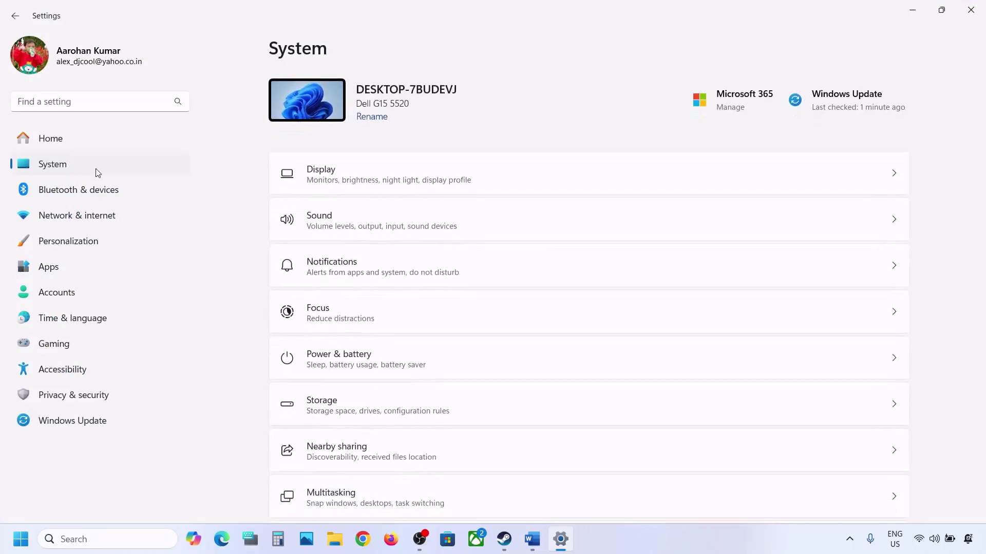
{"action": "scroll", "coordinate": [365, 369], "scroll_direction": "down", "scroll_amount": 3}
{"action": "scroll", "coordinate": [370, 406], "scroll_direction": "down", "scroll_amount": 3}
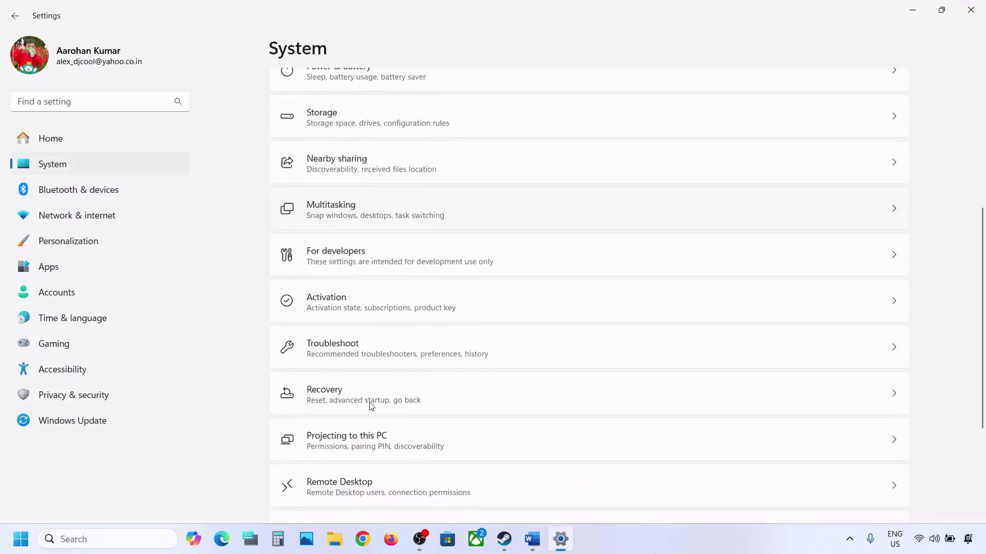
{"action": "left_click", "coordinate": [367, 354]}
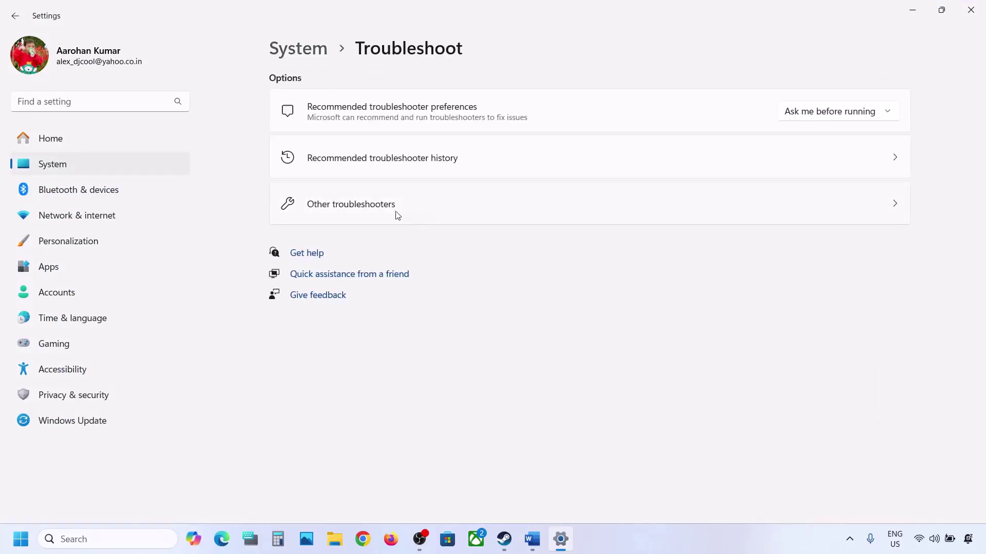
{"action": "left_click", "coordinate": [391, 214]}
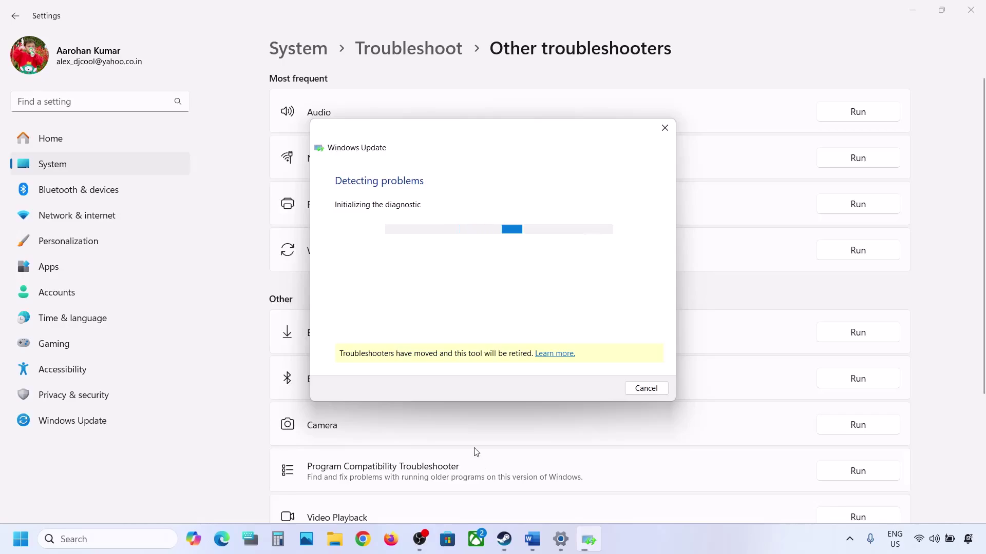
Step: Switch to the Word document and highlight the Step 4 text "Restart Windows Update & Background intelligent"
{"action": "left_click", "coordinate": [531, 540]}
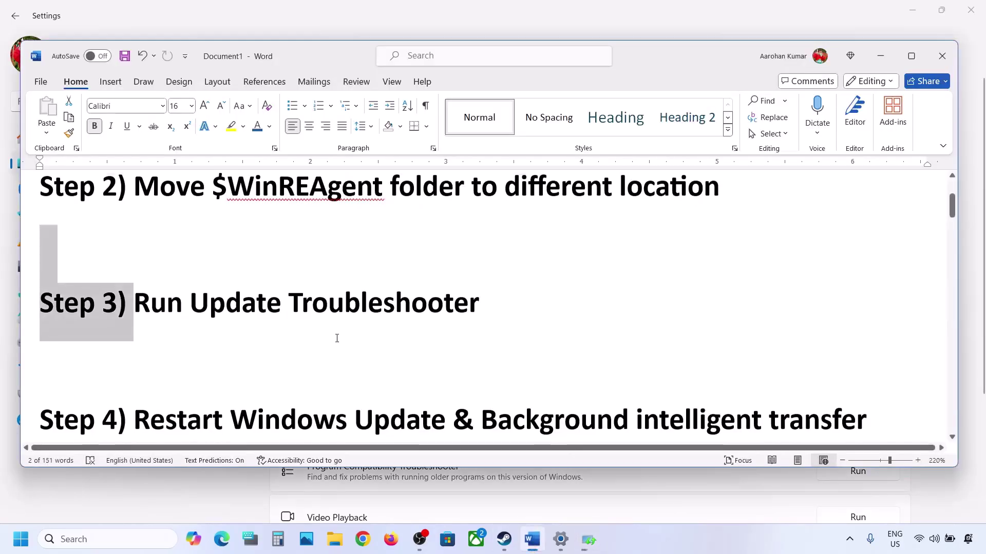
{"action": "scroll", "coordinate": [337, 338], "scroll_direction": "down", "scroll_amount": 2}
{"action": "left_click_drag", "start_coordinate": [134, 327], "coordinate": [656, 340]}
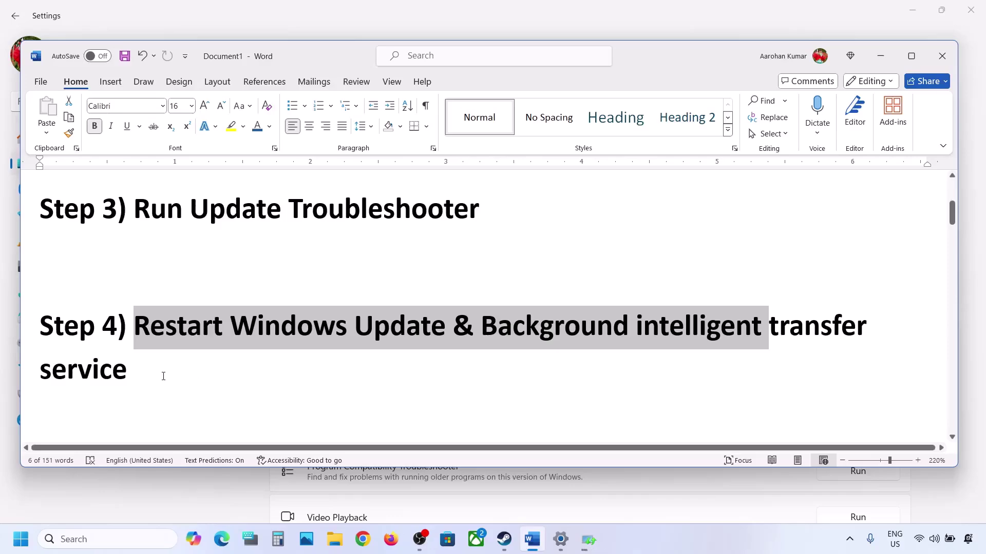
Step: Search Windows for "services" and open the Services app
{"action": "left_click", "coordinate": [114, 546]}
{"action": "type", "text": "se"}
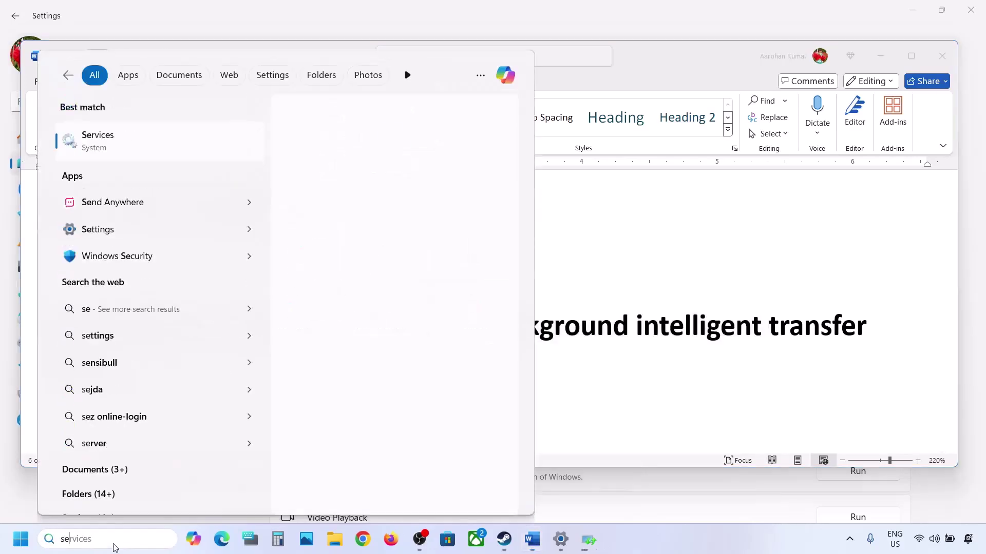
{"action": "type", "text": "rvices"}
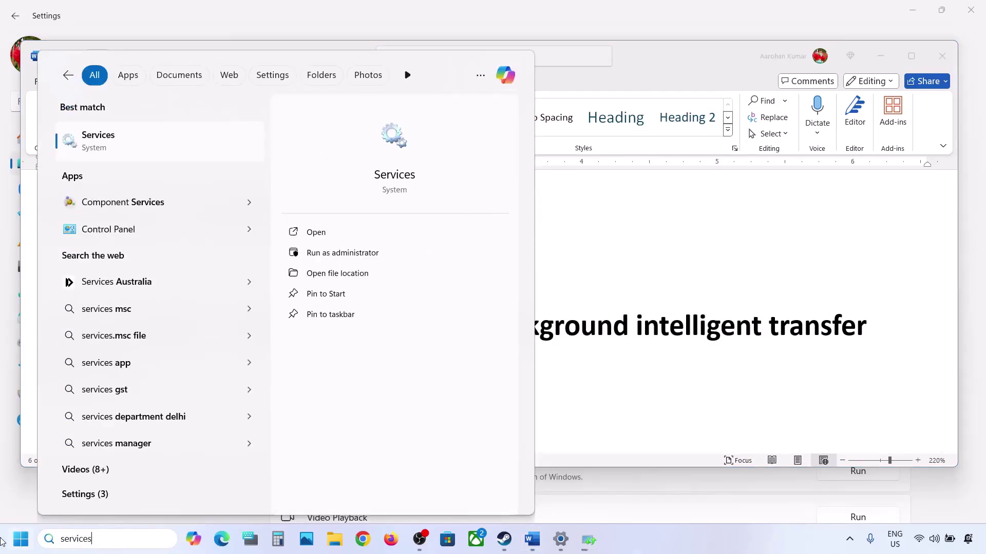
{"action": "left_click", "coordinate": [110, 136]}
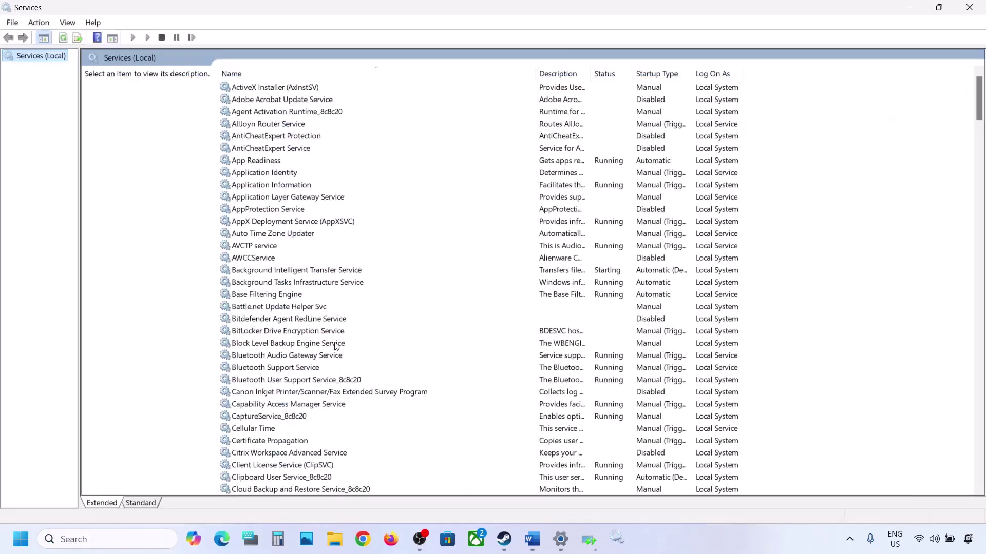
Step: Find the Windows Update service, open its properties, and apply the Automatic startup type
{"action": "left_click", "coordinate": [335, 342]}
{"action": "key", "text": "w"}
{"action": "scroll", "coordinate": [334, 345], "scroll_direction": "down", "scroll_amount": 3}
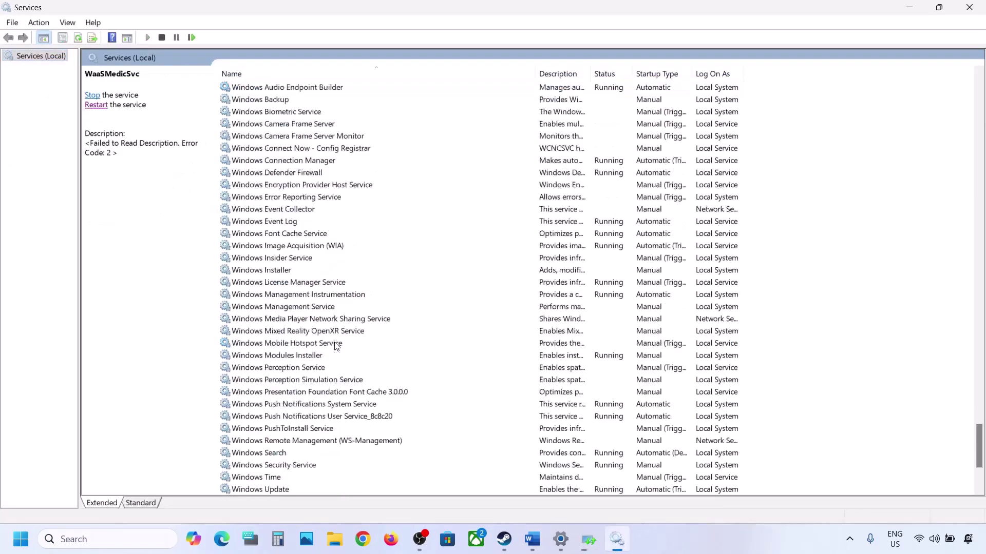
{"action": "scroll", "coordinate": [336, 347], "scroll_direction": "down", "scroll_amount": 5}
{"action": "left_click", "coordinate": [270, 333]}
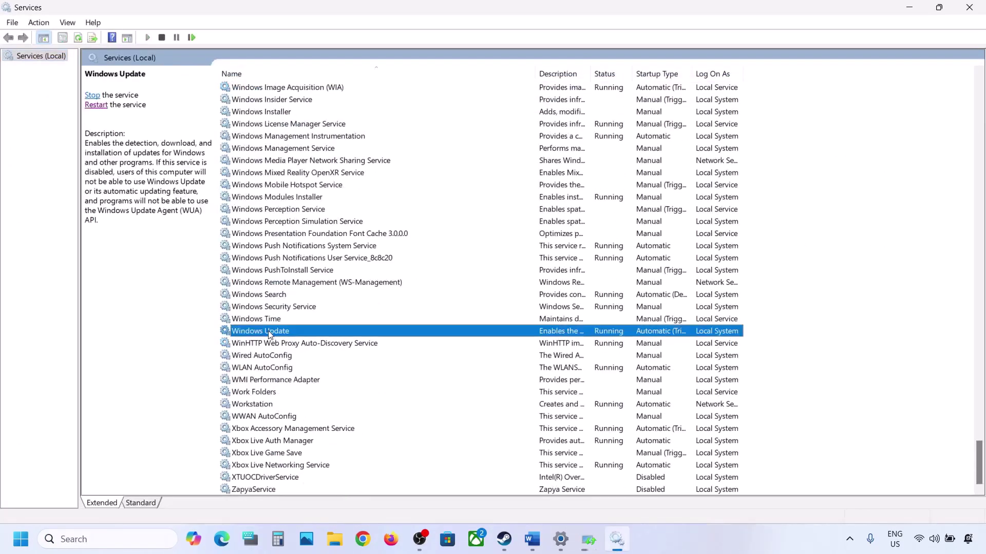
{"action": "double_click", "coordinate": [348, 333]}
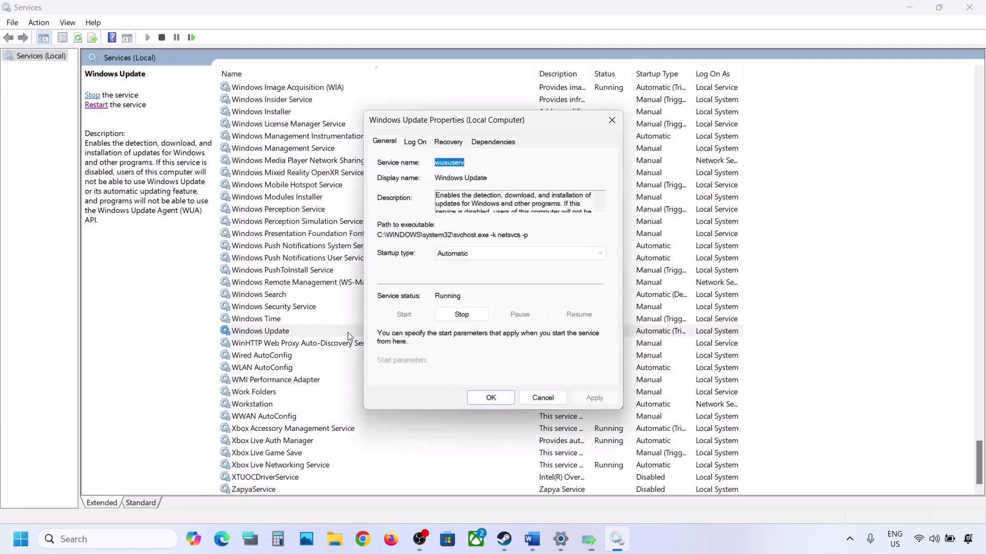
{"action": "left_click", "coordinate": [466, 257]}
{"action": "left_click", "coordinate": [465, 274]}
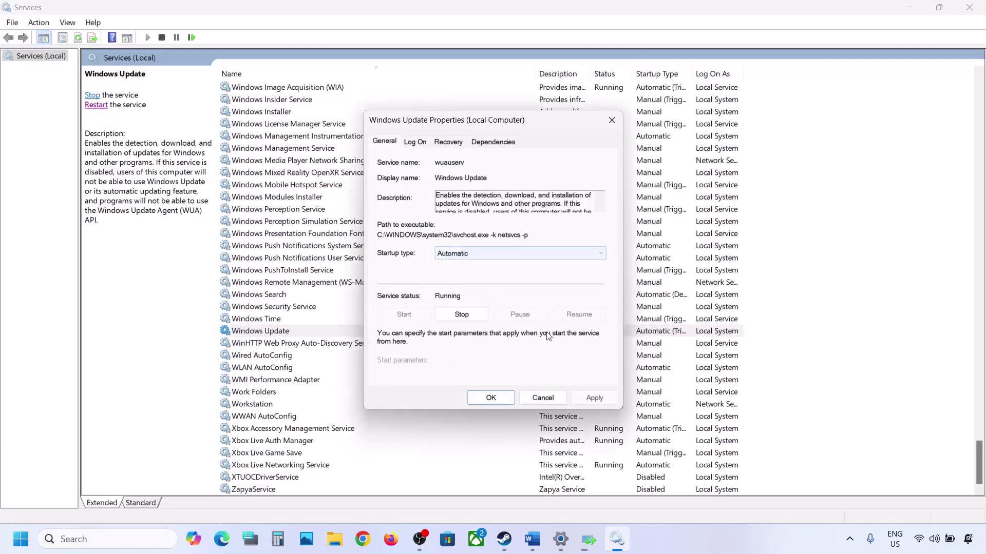
{"action": "left_click", "coordinate": [590, 398]}
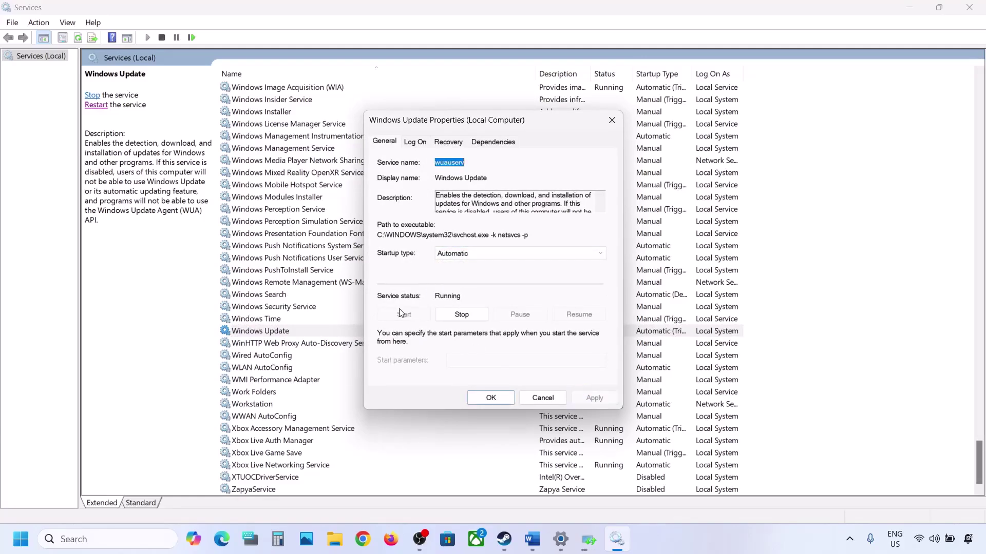
{"action": "left_click", "coordinate": [491, 398]}
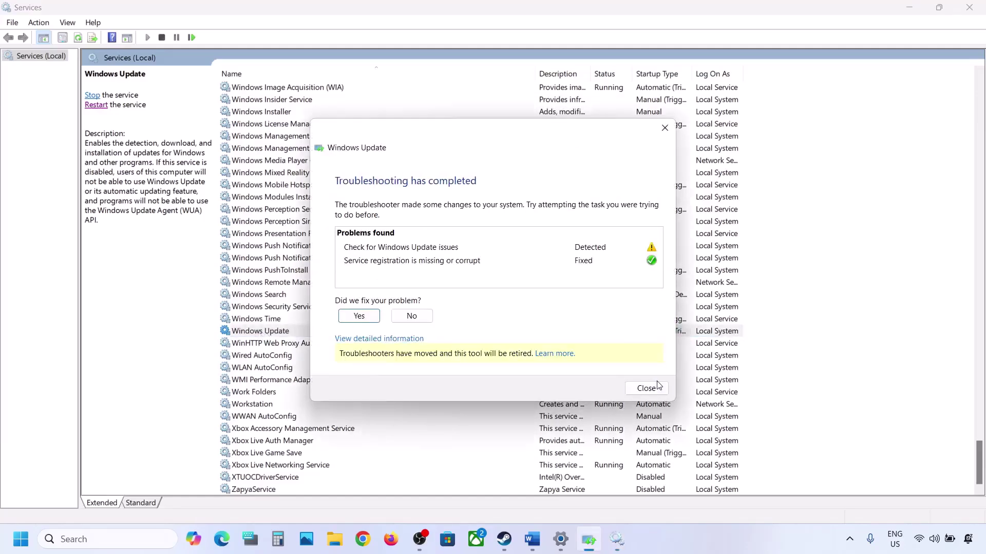
Step: Close the completed Windows Update troubleshooter and restart the Windows Update service
{"action": "left_click", "coordinate": [646, 388]}
{"action": "right_click", "coordinate": [272, 332]}
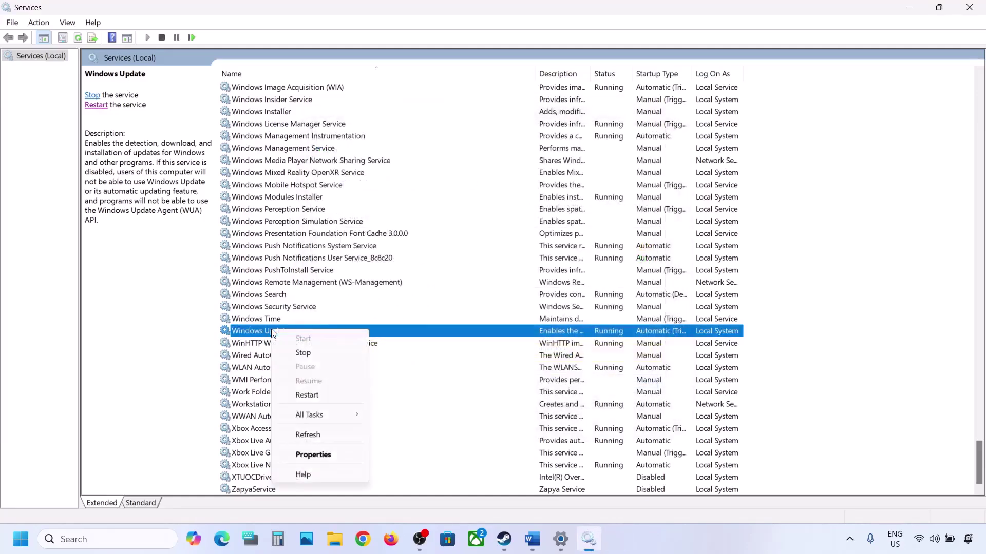
{"action": "left_click", "coordinate": [318, 395]}
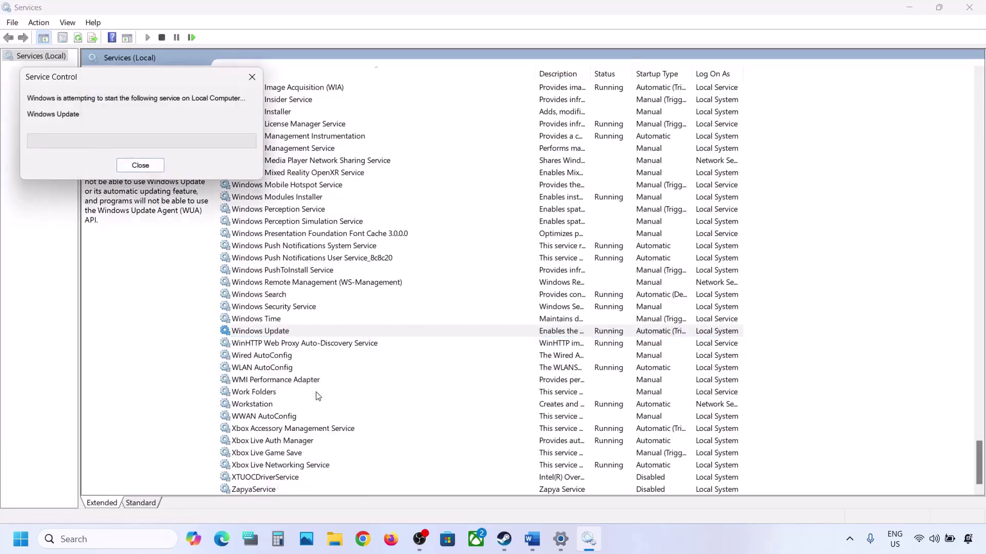
Step: Set the Background Intelligent Transfer Service's startup type to Automatic and restart the service
{"action": "left_click", "coordinate": [309, 272]}
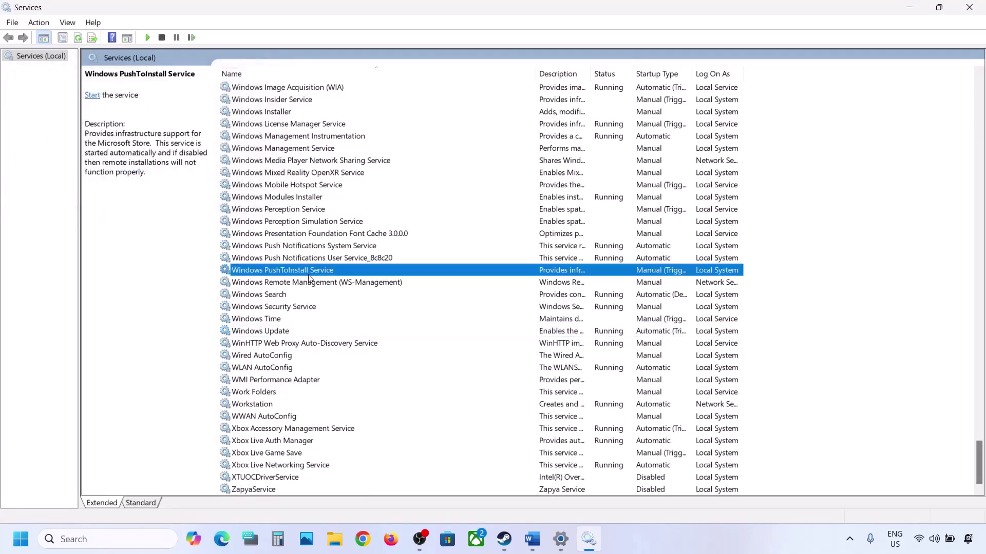
{"action": "key", "text": "b"}
{"action": "scroll", "coordinate": [314, 268], "scroll_direction": "up", "scroll_amount": 5}
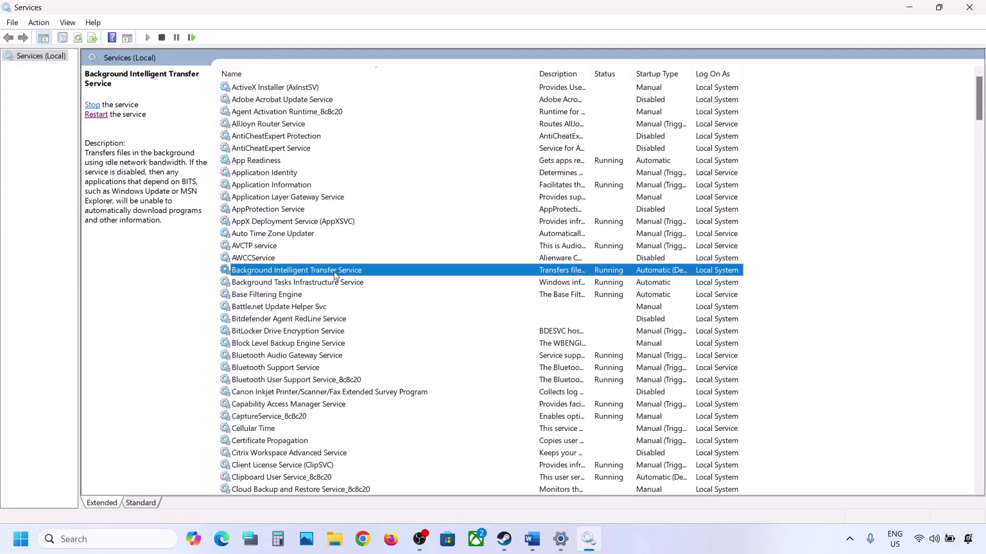
{"action": "double_click", "coordinate": [334, 272]}
{"action": "left_click", "coordinate": [483, 254]}
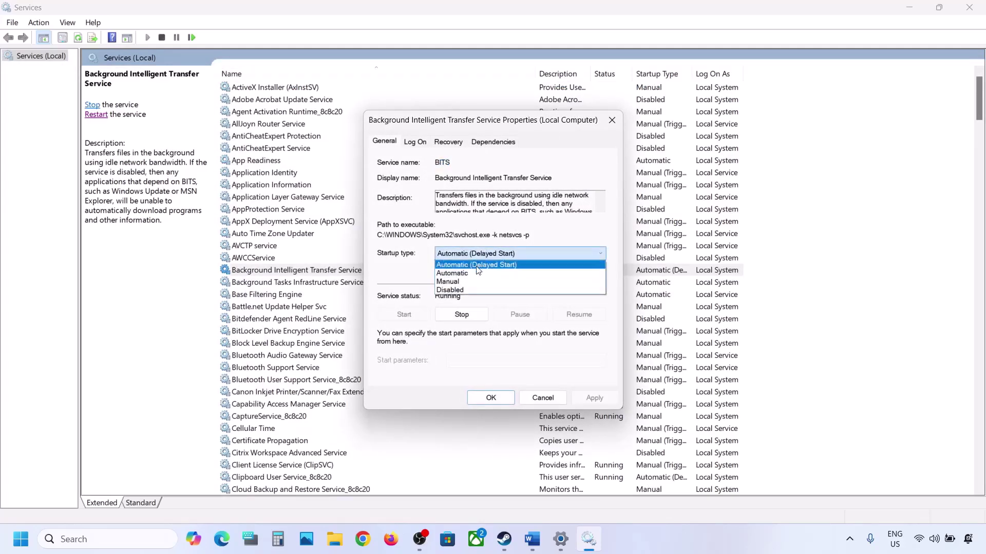
{"action": "left_click", "coordinate": [483, 262]}
{"action": "left_click", "coordinate": [583, 398]}
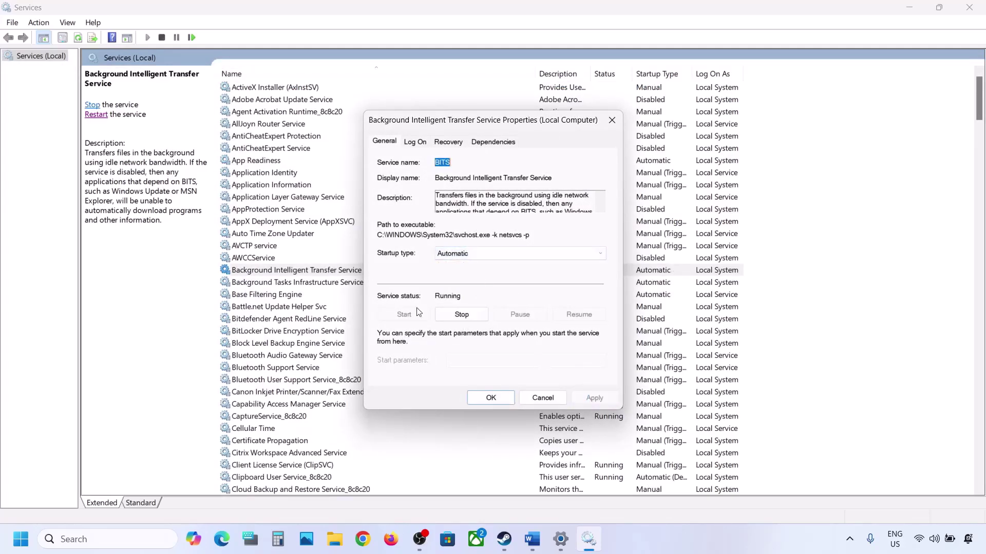
{"action": "left_click", "coordinate": [482, 398]}
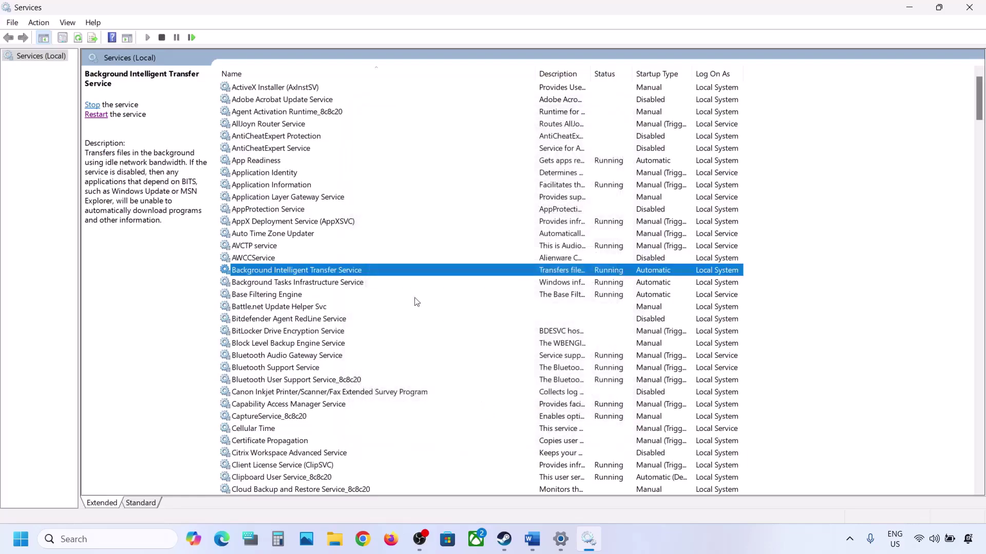
{"action": "right_click", "coordinate": [315, 274]}
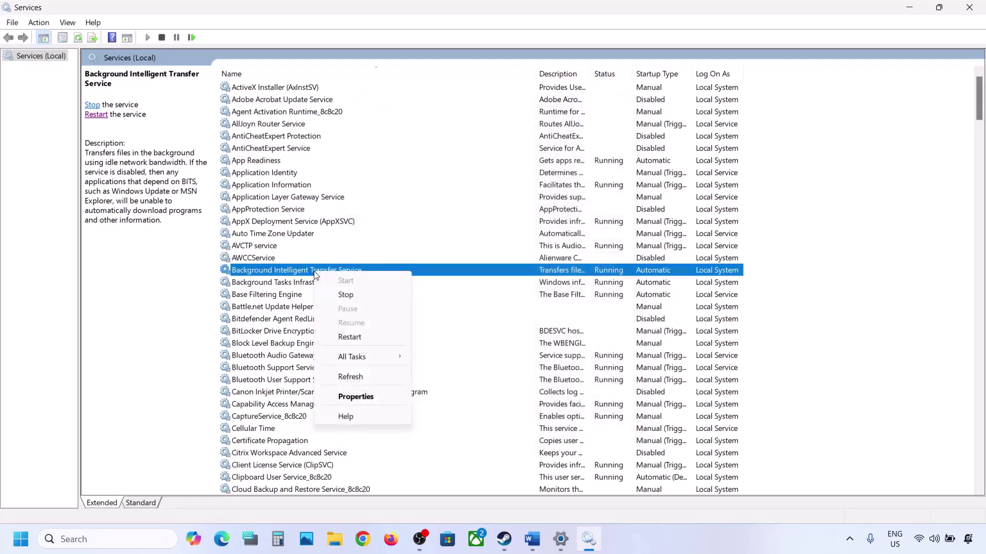
{"action": "left_click", "coordinate": [350, 338]}
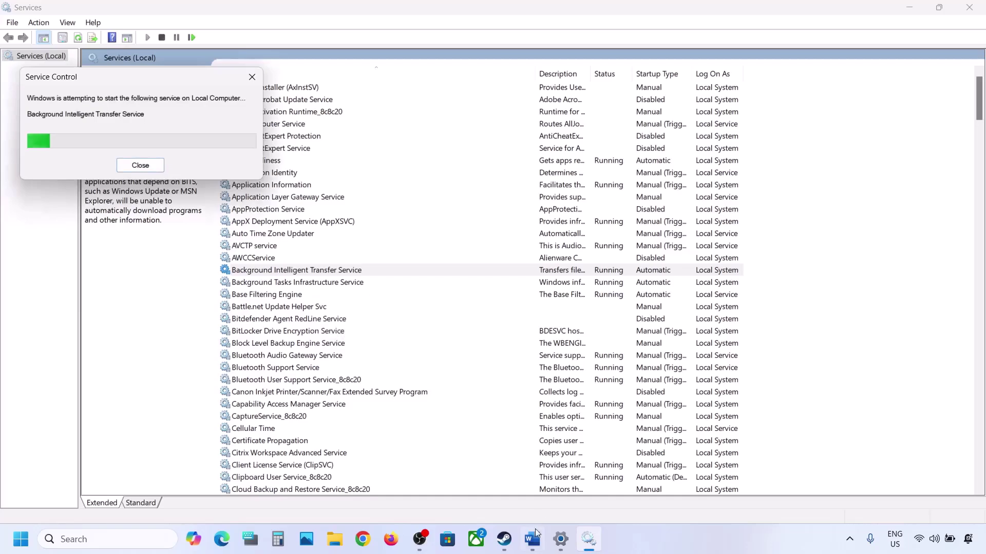
{"action": "mouse_move", "coordinate": [534, 543]}
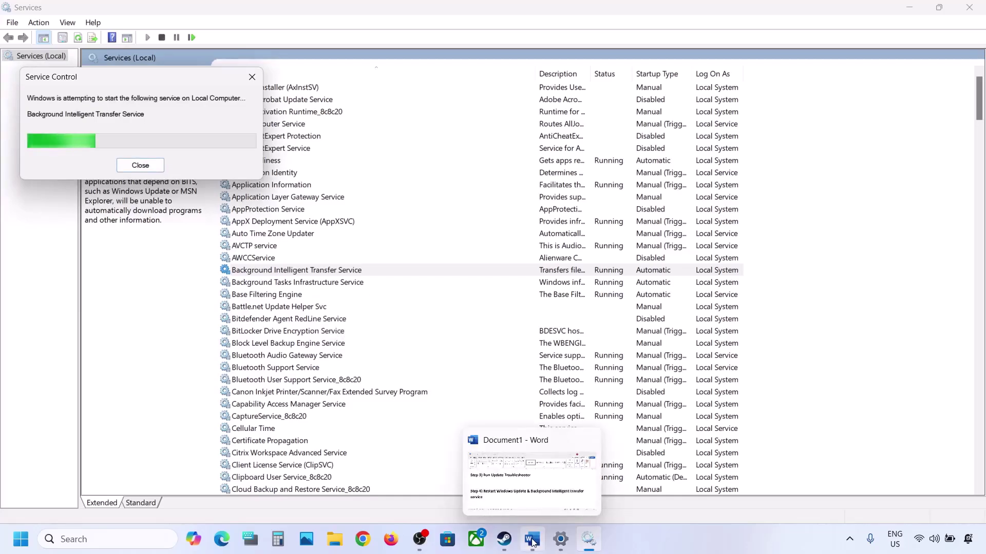
{"action": "left_click", "coordinate": [532, 539]}
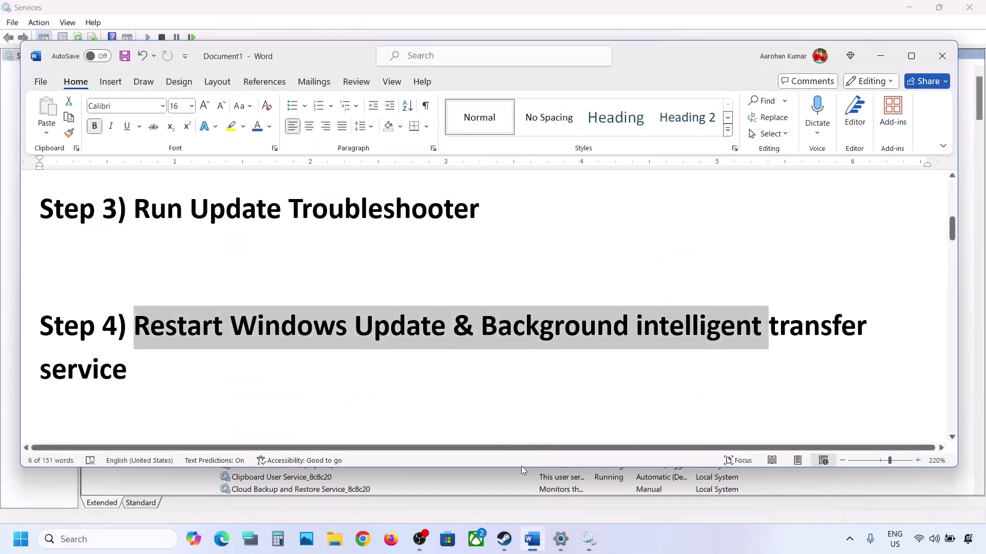
{"action": "scroll", "coordinate": [355, 400], "scroll_direction": "down", "scroll_amount": 5}
{"action": "scroll", "coordinate": [355, 400], "scroll_direction": "down", "scroll_amount": 1}
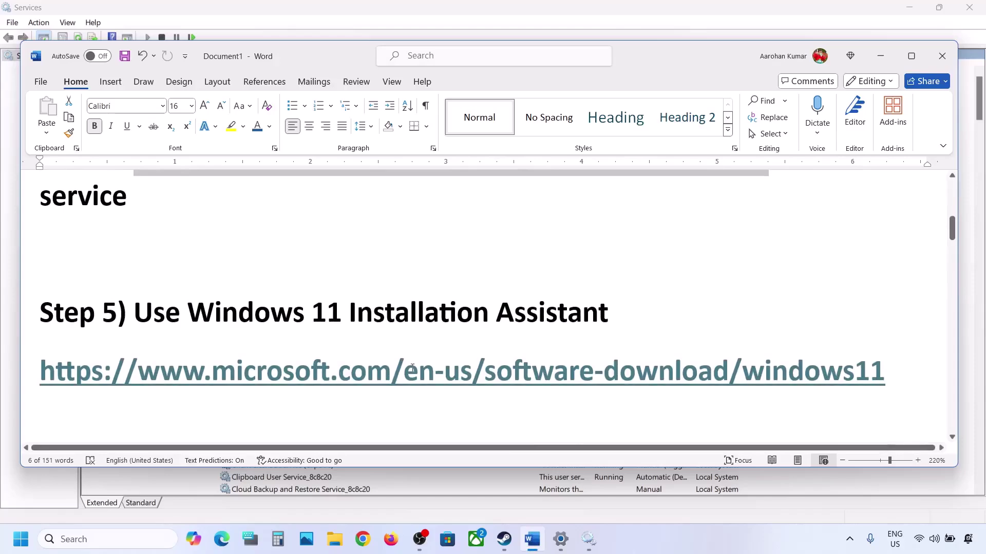
{"action": "left_click_drag", "start_coordinate": [902, 379], "coordinate": [67, 383]}
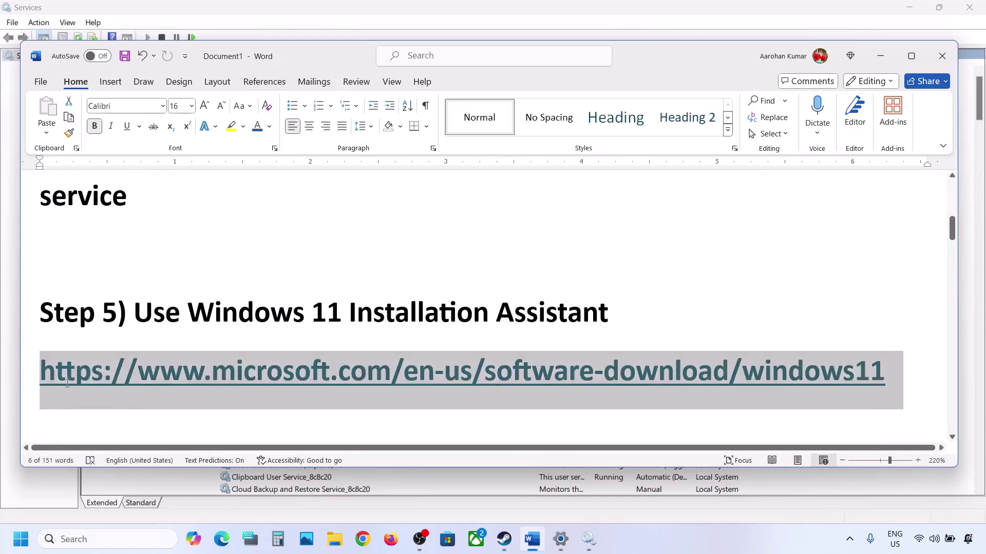
{"action": "right_click", "coordinate": [202, 362]}
{"action": "left_click", "coordinate": [238, 87]}
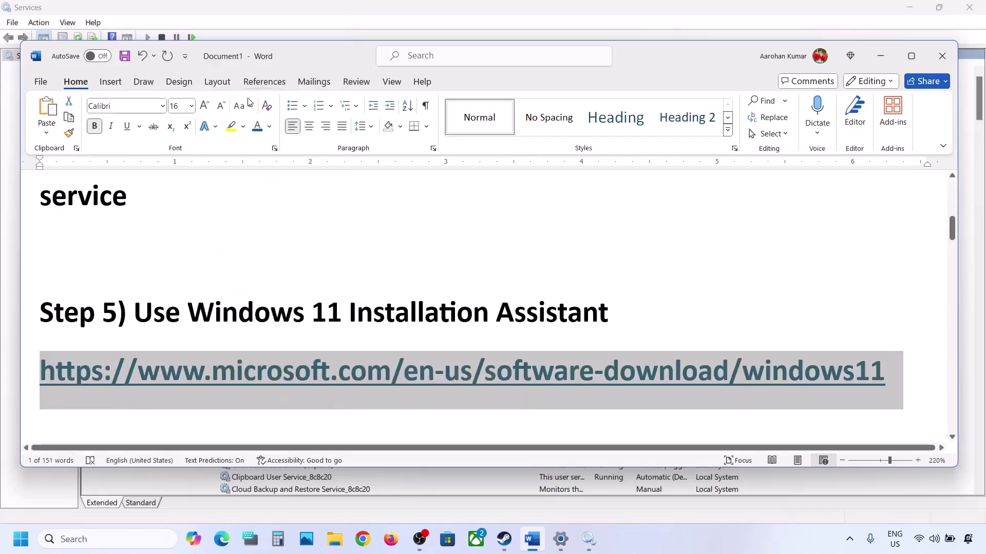
Step: Open Chrome and load the copied Microsoft software download link for Windows 11
{"action": "left_click", "coordinate": [362, 536]}
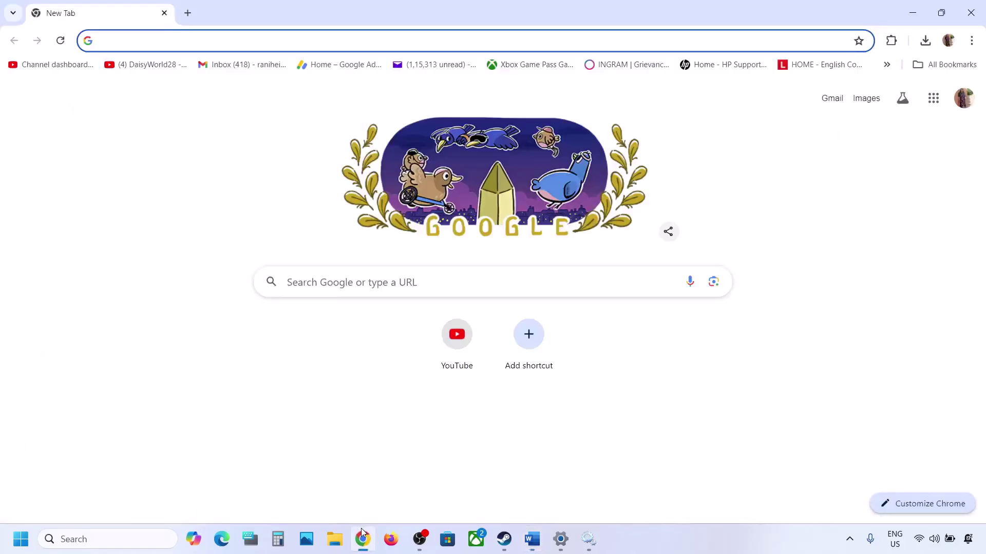
{"action": "key", "text": "ctrl+v"}
{"action": "key", "text": "Return"}
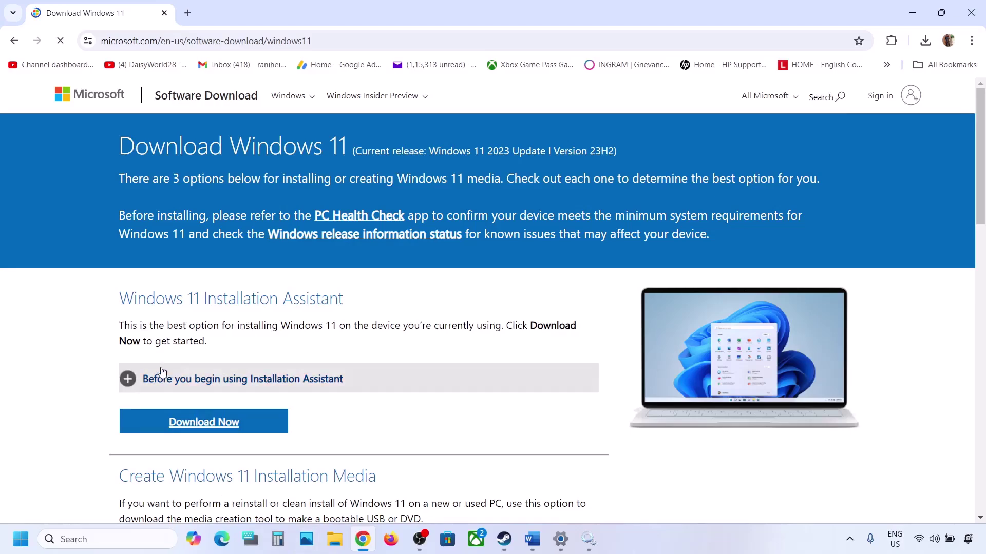
Step: Highlight the "Windows 11 Installation Assistant" heading and download the Installation Assistant
{"action": "left_click_drag", "start_coordinate": [122, 352], "coordinate": [377, 348]}
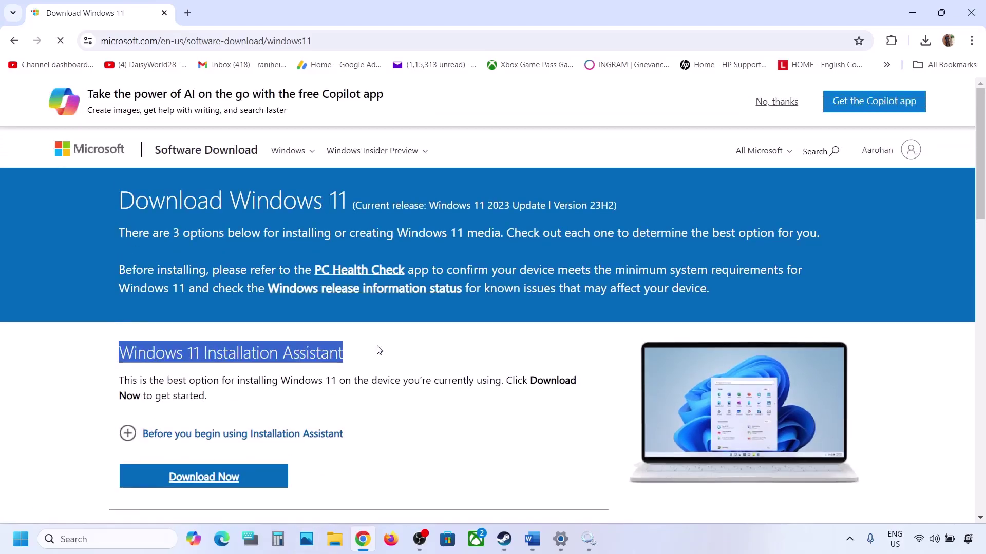
{"action": "scroll", "coordinate": [376, 349], "scroll_direction": "down", "scroll_amount": 3}
{"action": "left_click", "coordinate": [222, 304]}
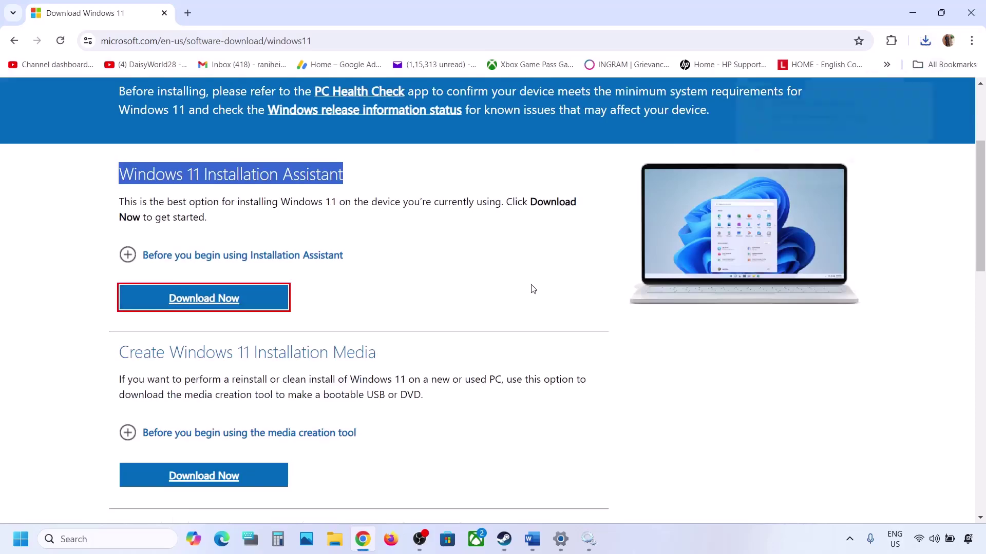
{"action": "left_click", "coordinate": [793, 67]}
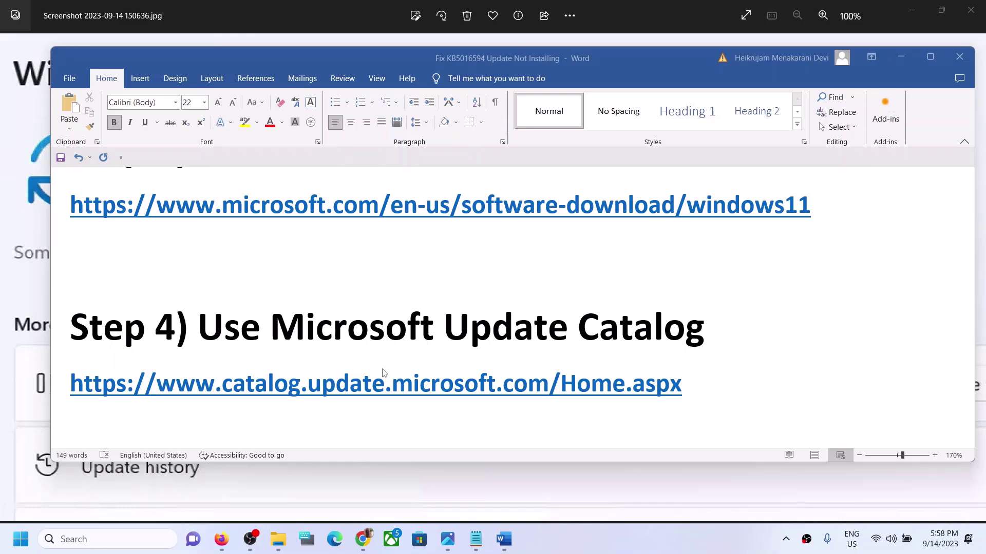
{"action": "left_click", "coordinate": [206, 328]}
{"action": "left_click_drag", "start_coordinate": [199, 328], "coordinate": [704, 329]}
{"action": "left_click_drag", "start_coordinate": [715, 389], "coordinate": [71, 385]}
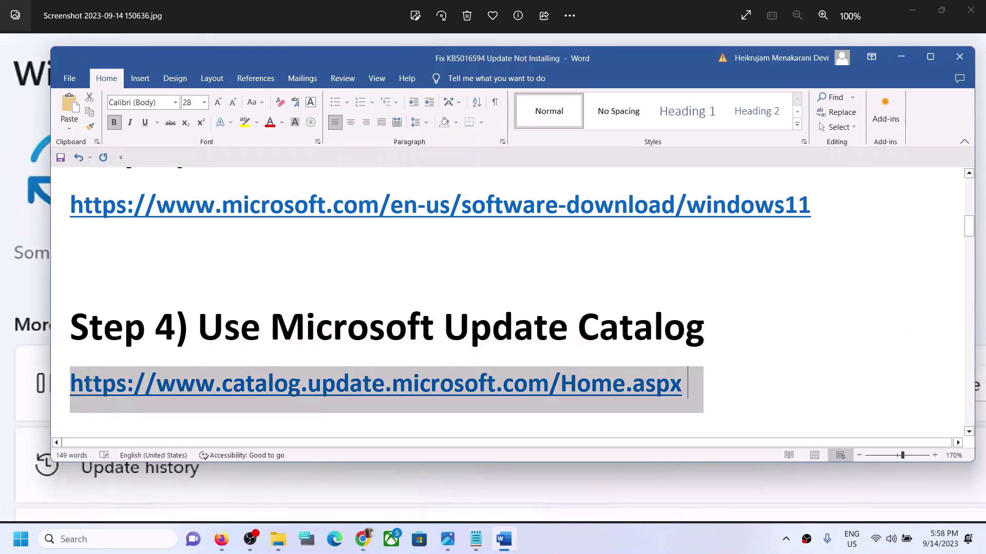
{"action": "right_click", "coordinate": [172, 387]}
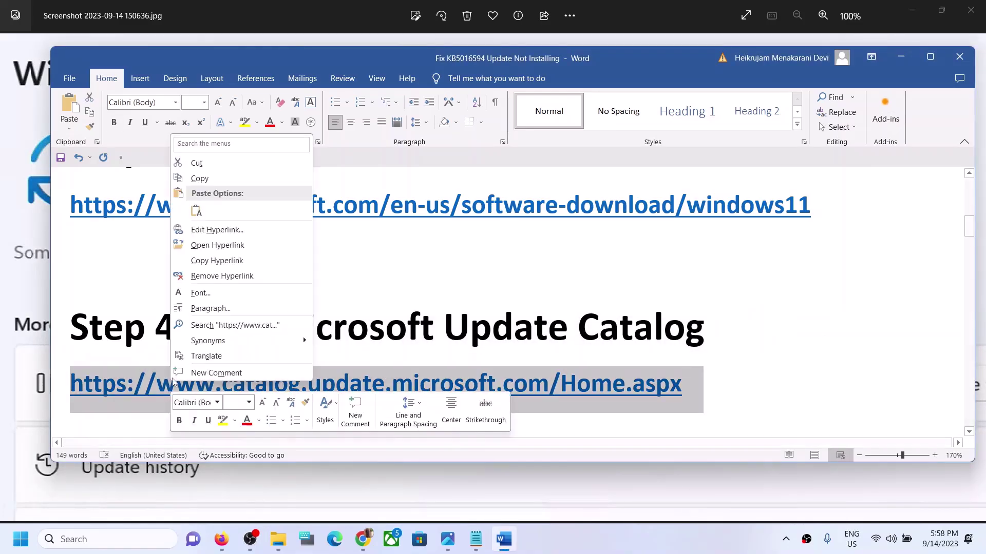
{"action": "left_click", "coordinate": [216, 178]}
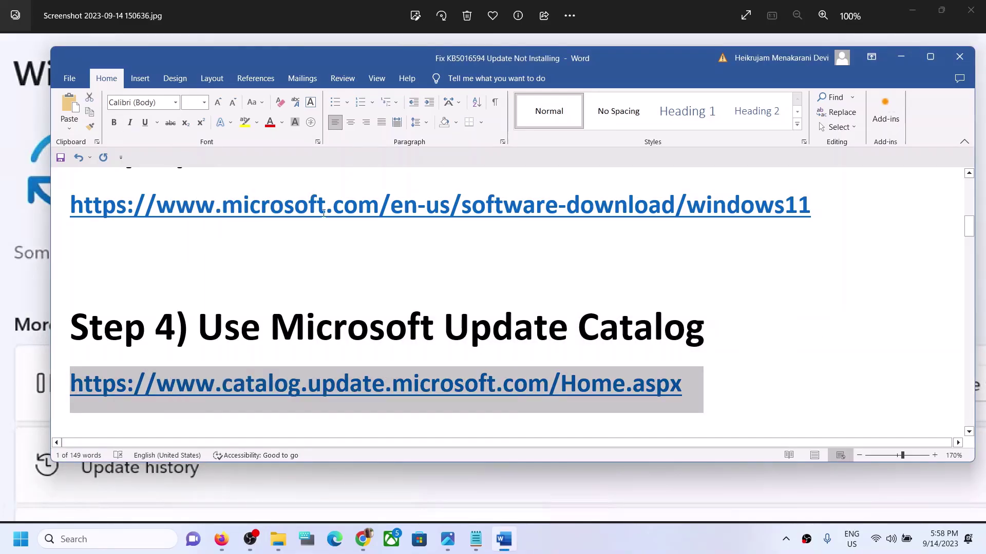
Step: Open a new Chrome window, load the copied Microsoft Update Catalog link, and maximize the window
{"action": "right_click", "coordinate": [362, 539]}
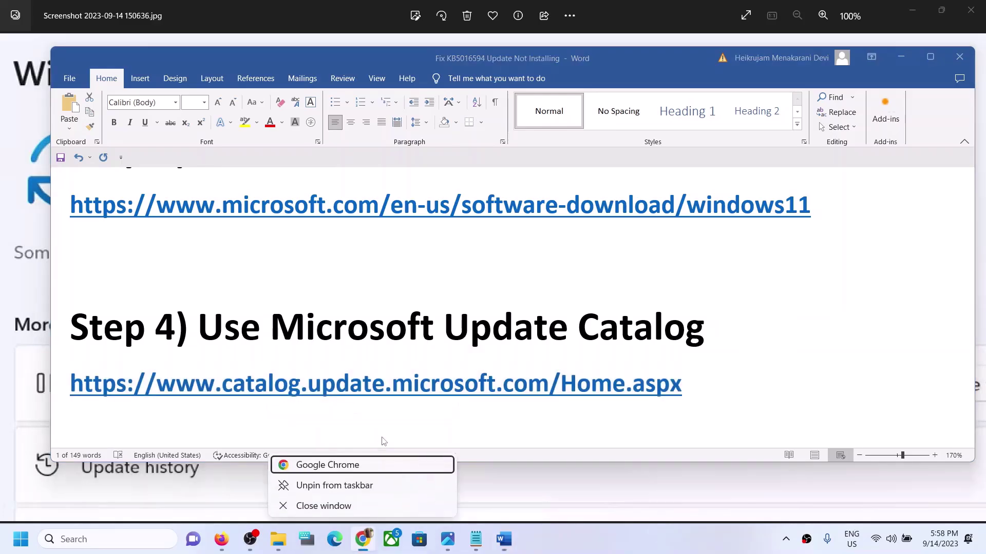
{"action": "left_click", "coordinate": [345, 464]}
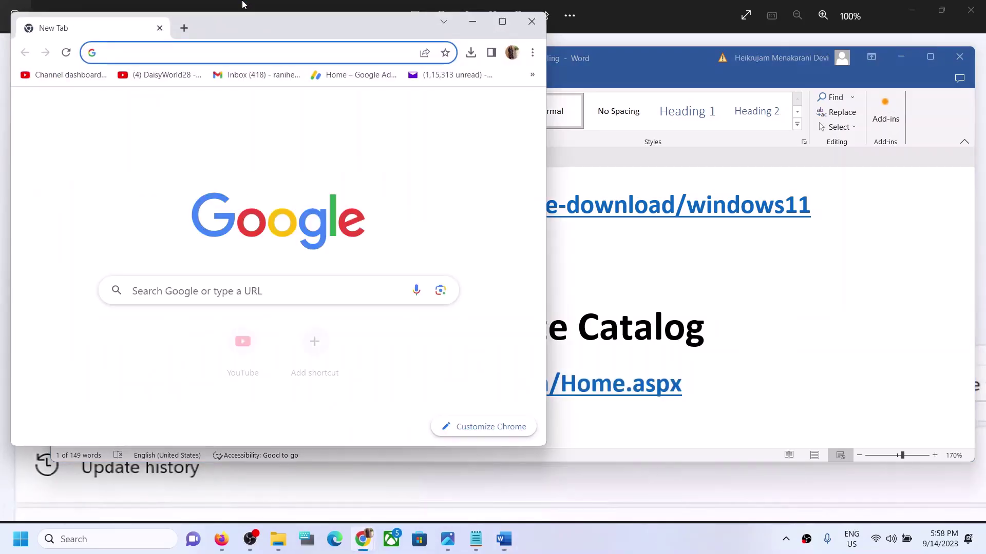
{"action": "key", "text": "ctrl+v"}
{"action": "key", "text": "Return"}
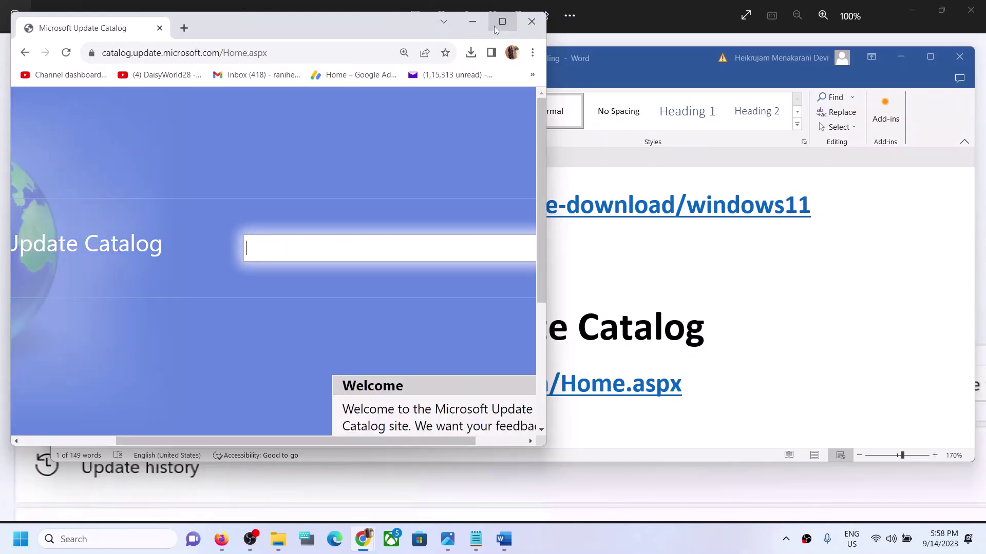
{"action": "left_click", "coordinate": [502, 21]}
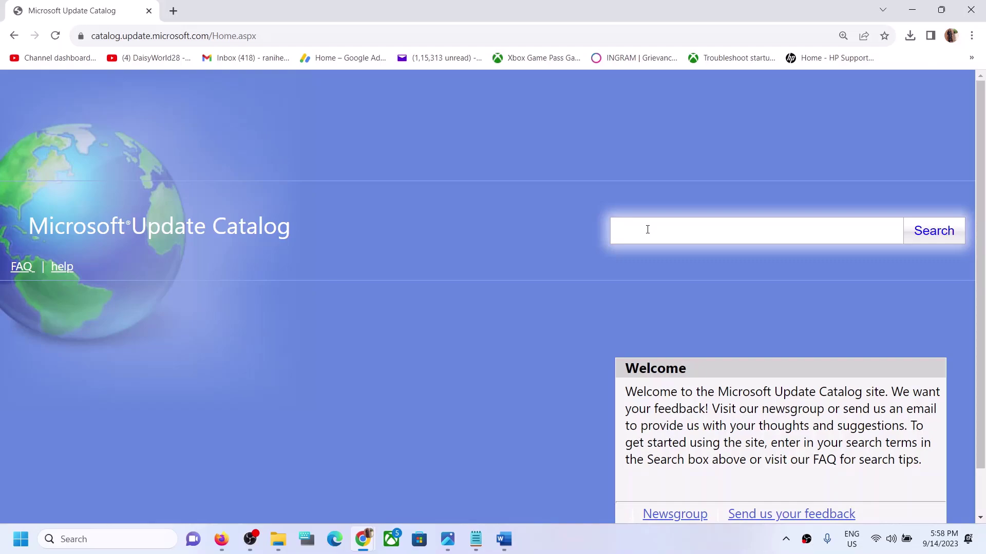
Step: Open the Windows Update history in Settings and copy KB5030219 from the 2023-09 Windows 11 cumulative update entry
{"action": "key", "text": "super+i"}
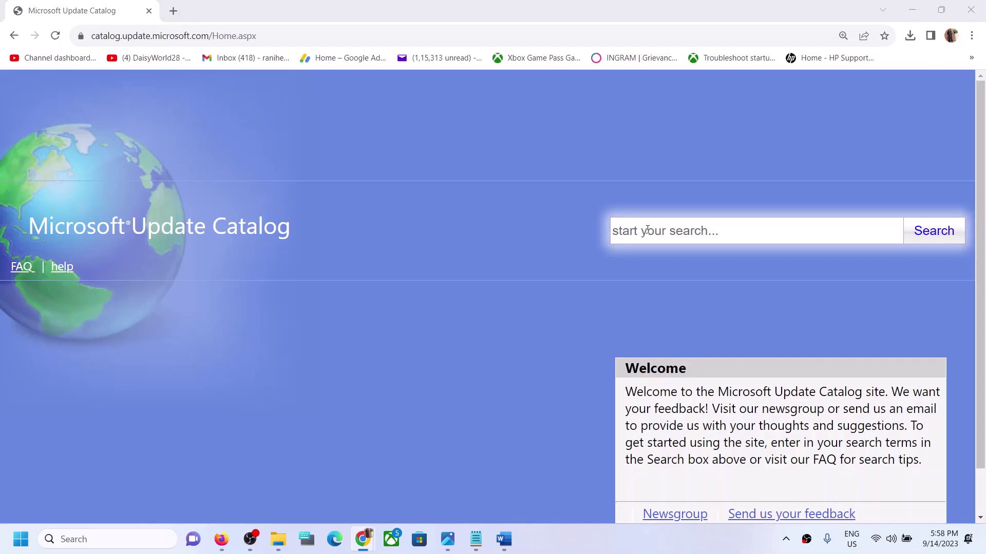
{"action": "left_click", "coordinate": [80, 396]}
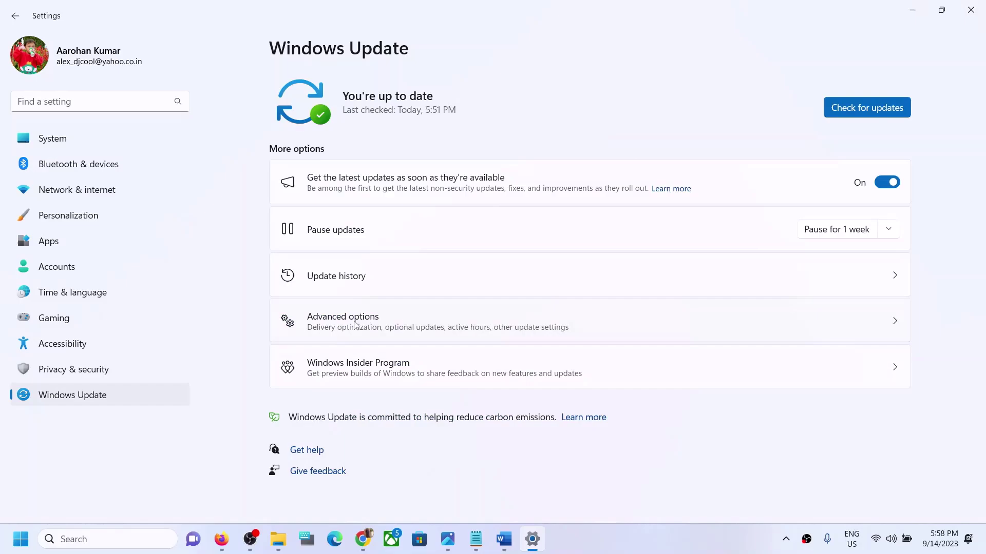
{"action": "left_click", "coordinate": [359, 287]}
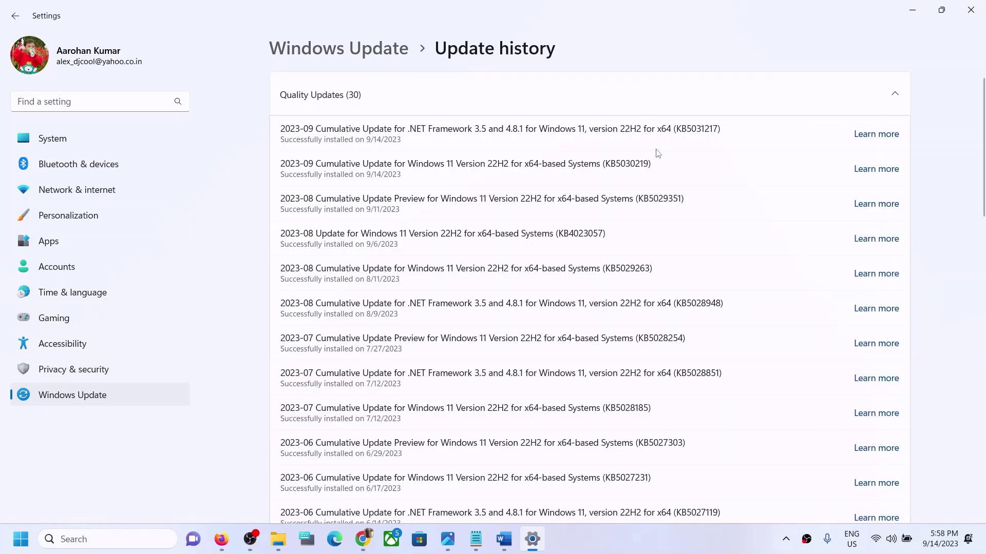
{"action": "double_click", "coordinate": [632, 163]}
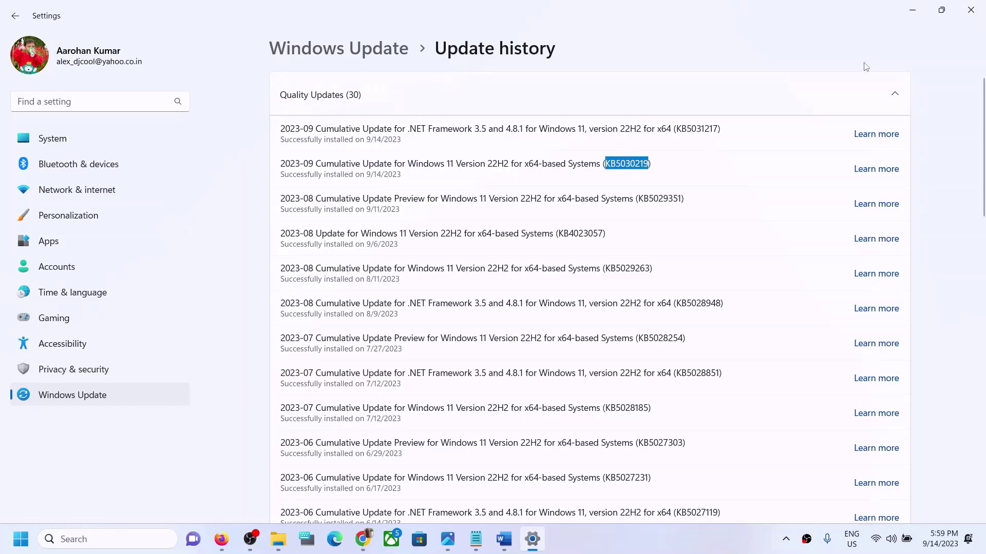
{"action": "left_click", "coordinate": [912, 10]}
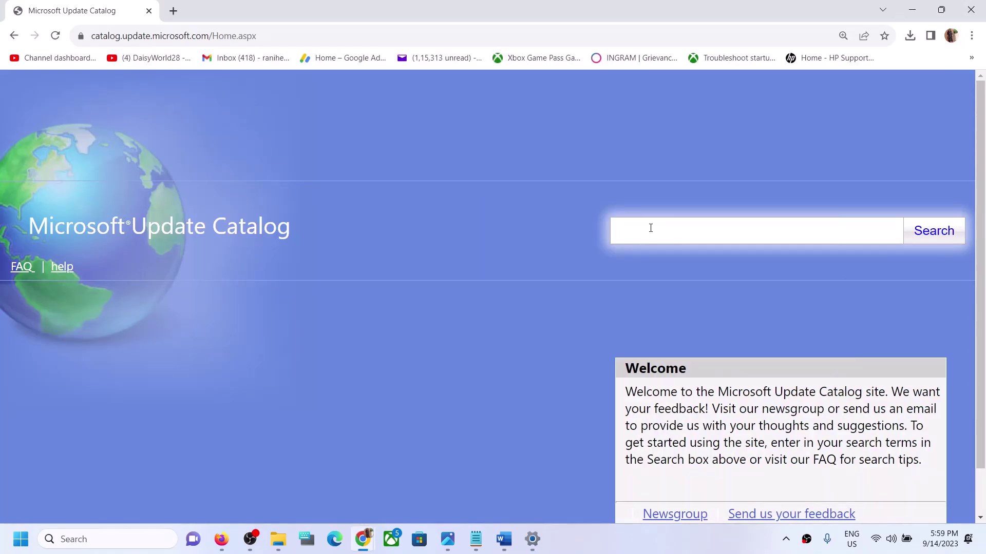
Step: Search the Microsoft Update Catalog for KB5030219
{"action": "key", "text": "ctrl+v"}
{"action": "double_click", "coordinate": [701, 228]}
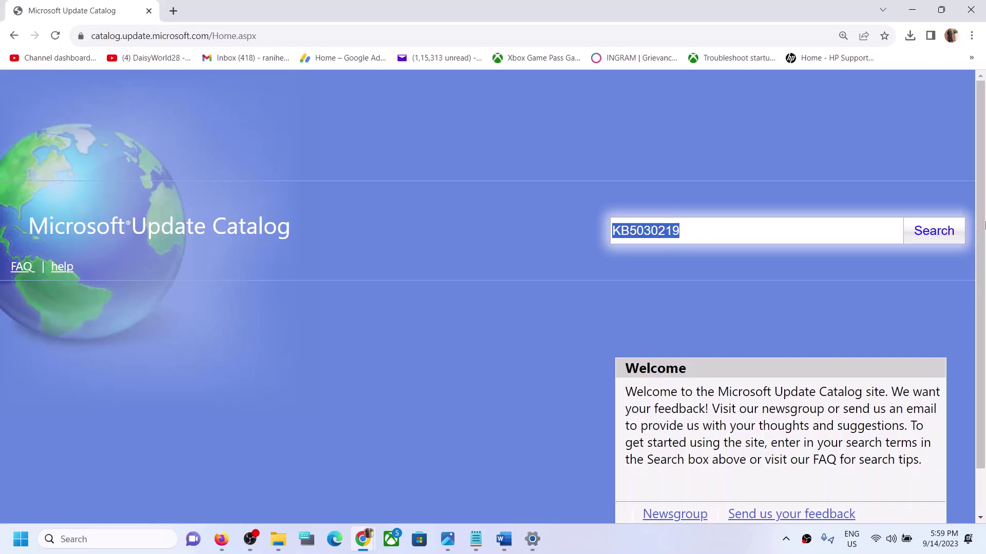
{"action": "left_click", "coordinate": [924, 235]}
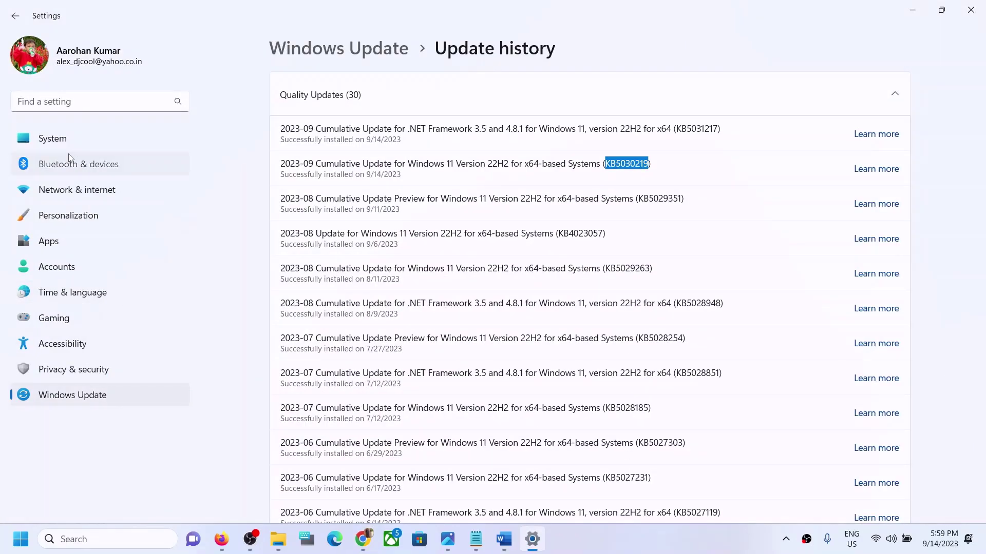
Step: Switch to the System settings and find the About entry for the device specifications
{"action": "left_click", "coordinate": [74, 162]}
{"action": "left_click", "coordinate": [72, 137]}
{"action": "scroll", "coordinate": [470, 336], "scroll_direction": "down", "scroll_amount": 3}
{"action": "scroll", "coordinate": [470, 337], "scroll_direction": "down", "scroll_amount": 5}
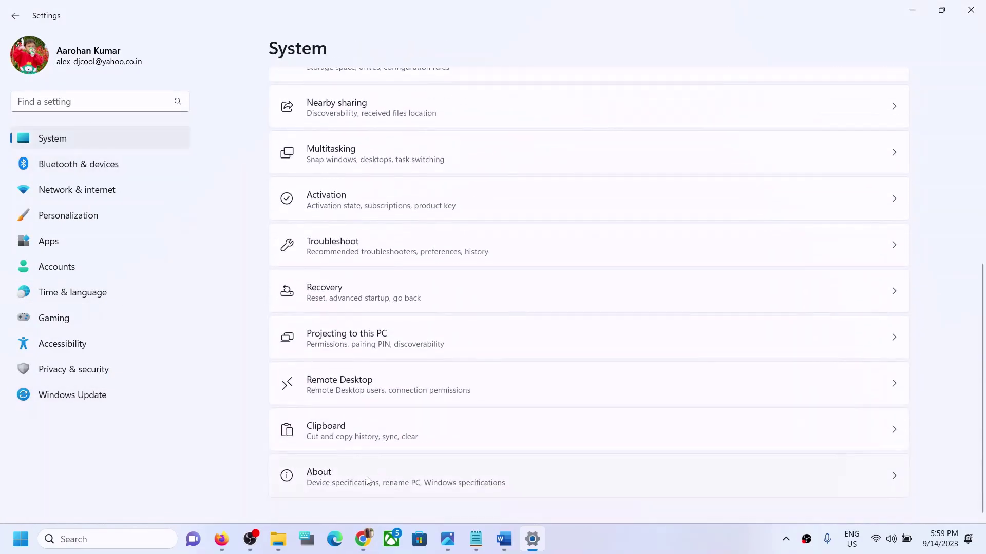